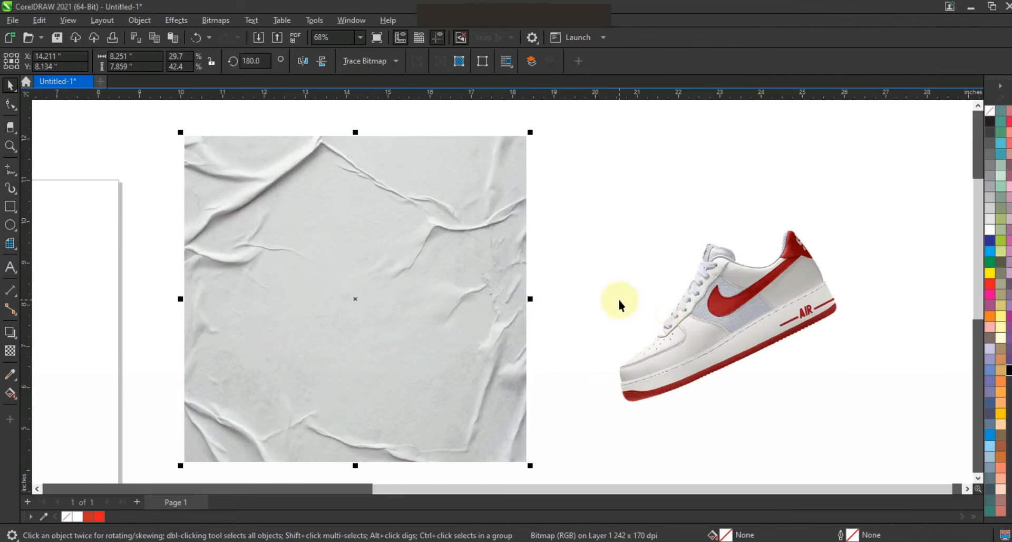
- Draw a rectangle about 8.1 by 7.7 inches covering the crumpled paper texture just inside its edges
click(599, 331)
click(11, 209)
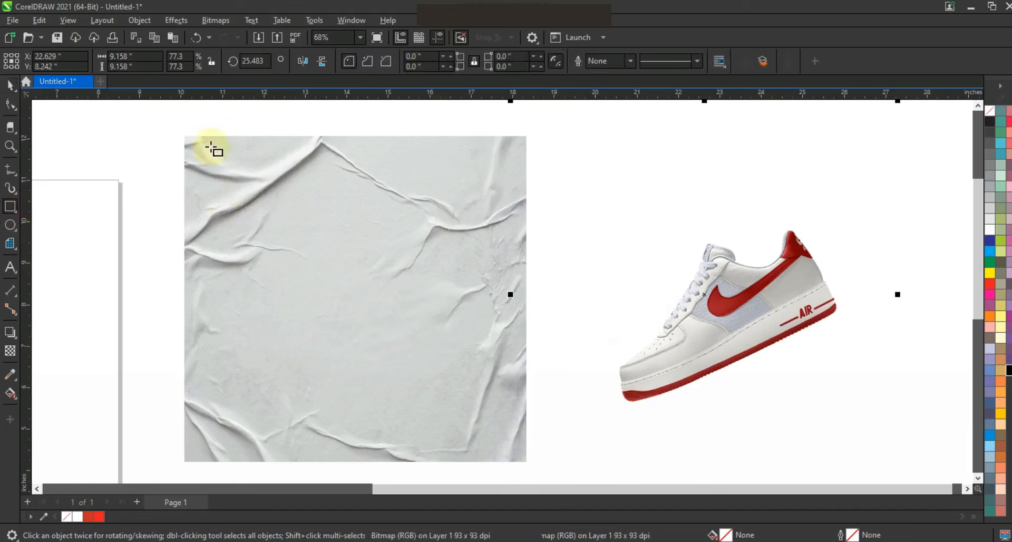
drag(186, 140, 526, 462)
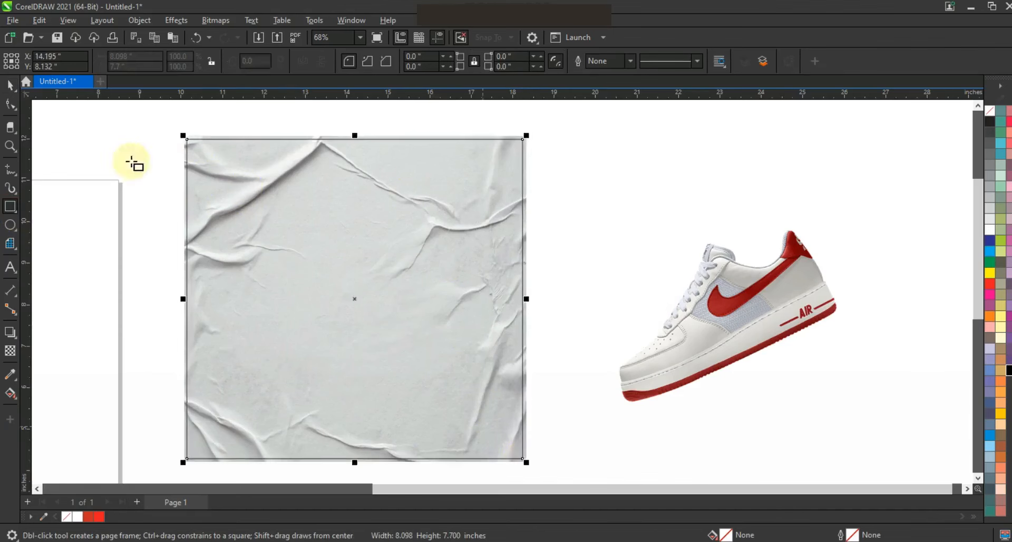
- PowerClip the crumpled paper texture inside the new rectangle
click(527, 144)
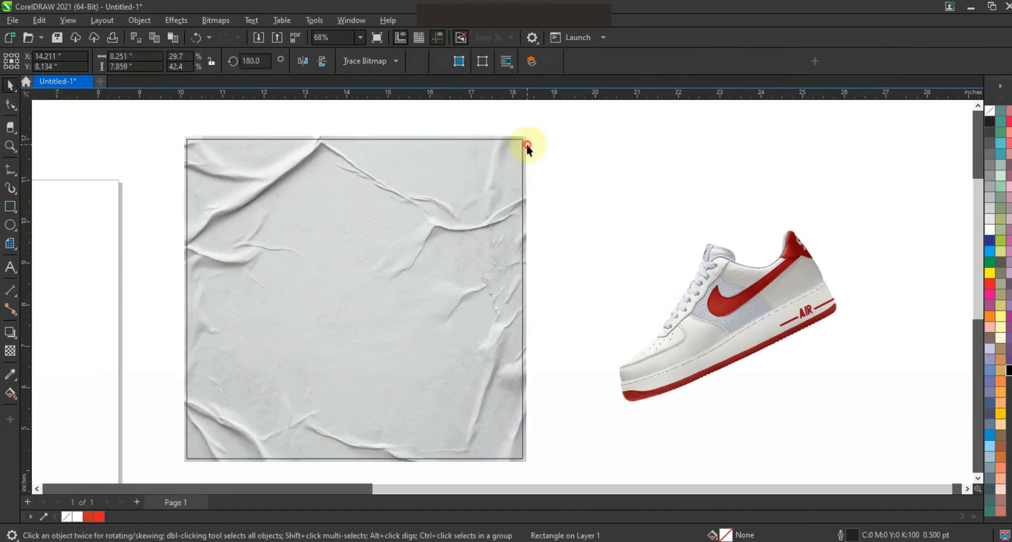
right_click(527, 143)
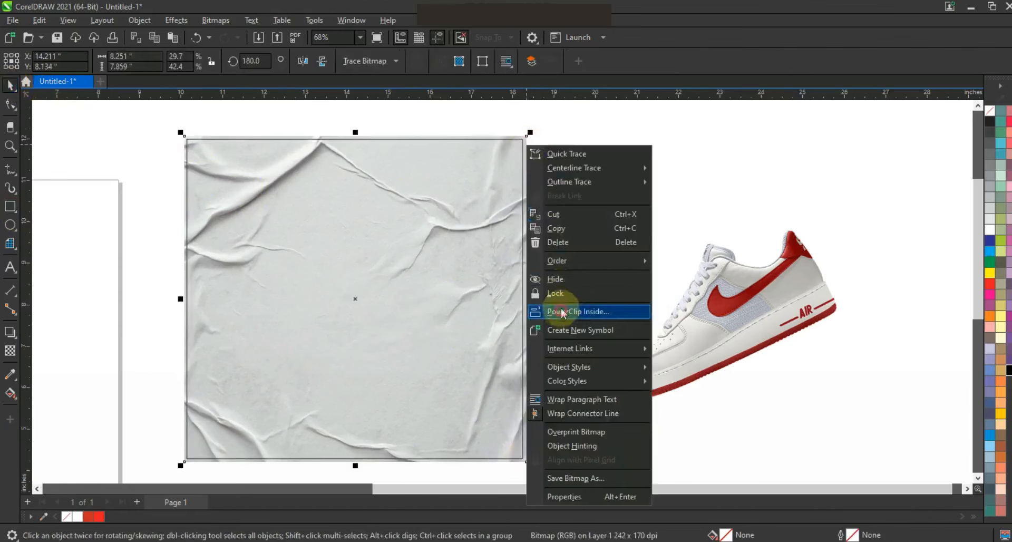
click(577, 311)
click(522, 149)
key(shift+F2)
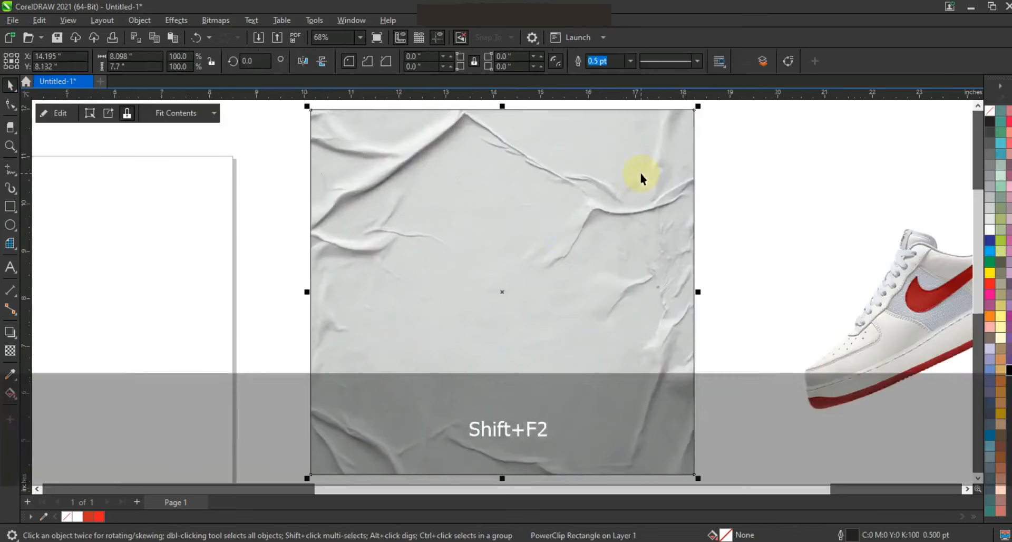
key(Escape)
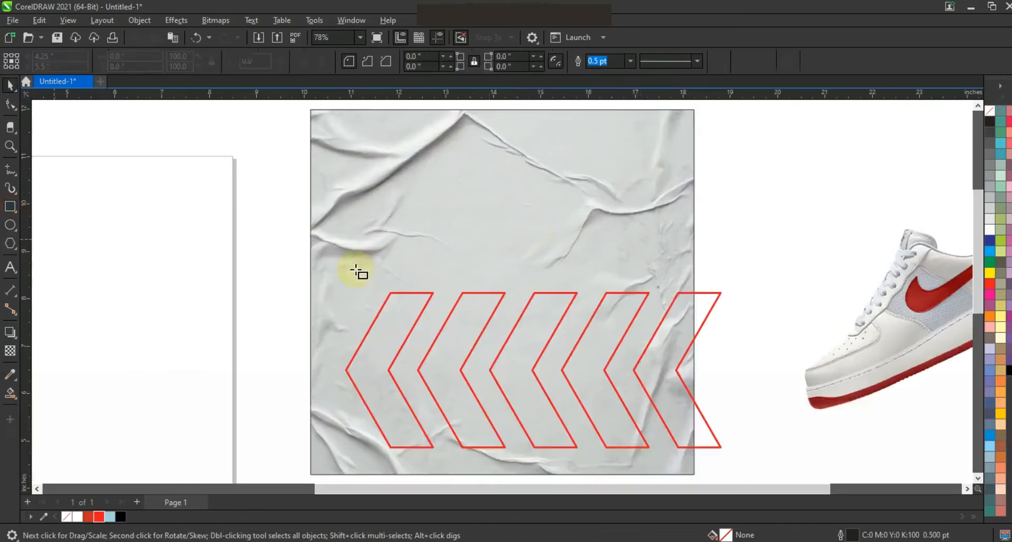
- Place a red rectangle about 3.6 by 4.6 inches without outline over the right half of the paper background
drag(550, 212, 670, 417)
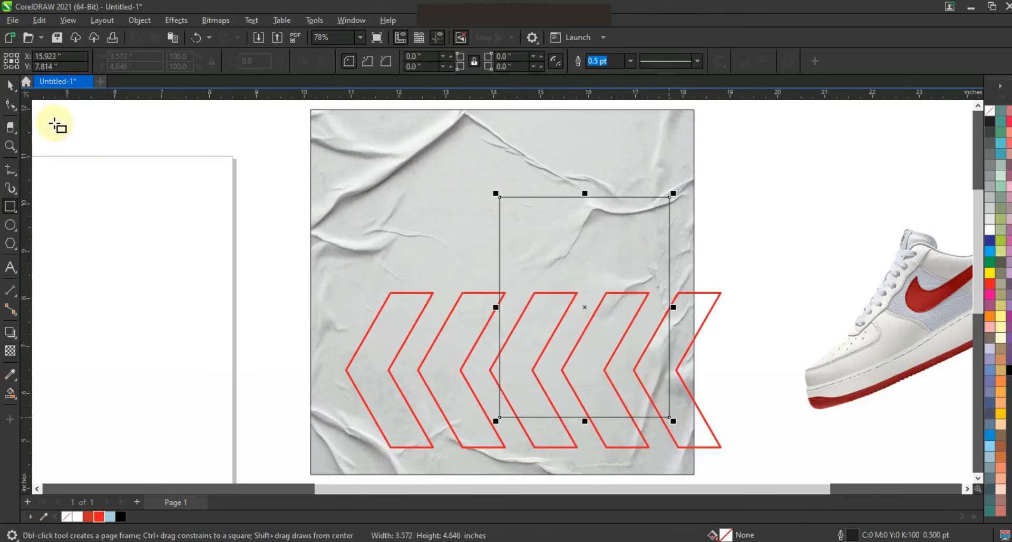
click(9, 84)
click(91, 519)
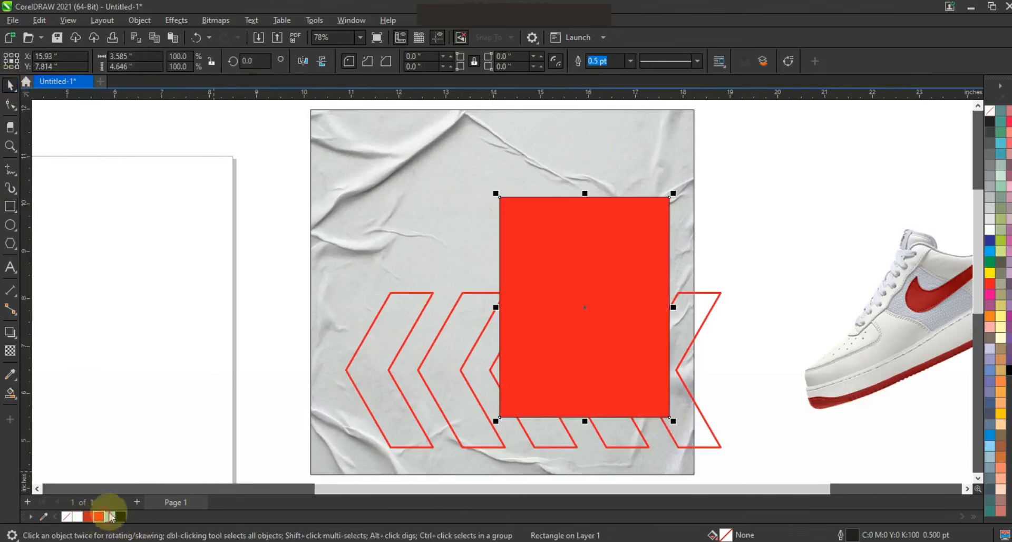
drag(653, 300, 650, 296)
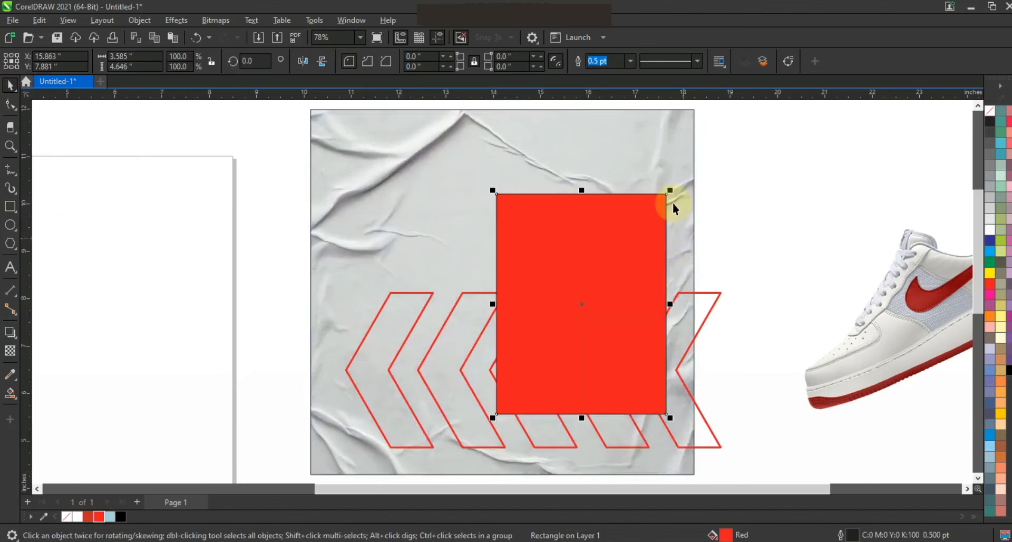
drag(638, 209, 634, 207)
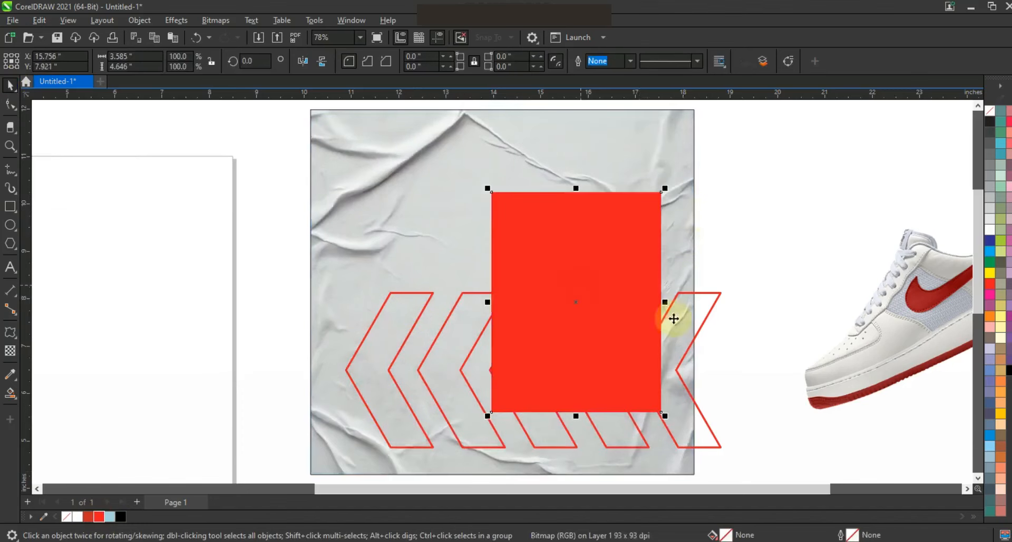
- PowerClip the red chevron pattern inside the paper background frame
click(716, 303)
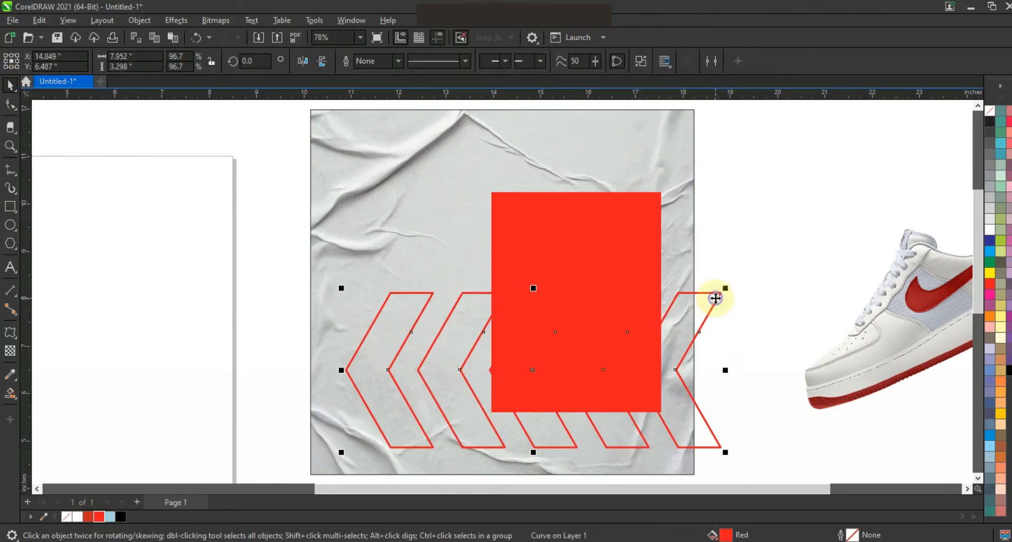
right_click(715, 301)
click(671, 171)
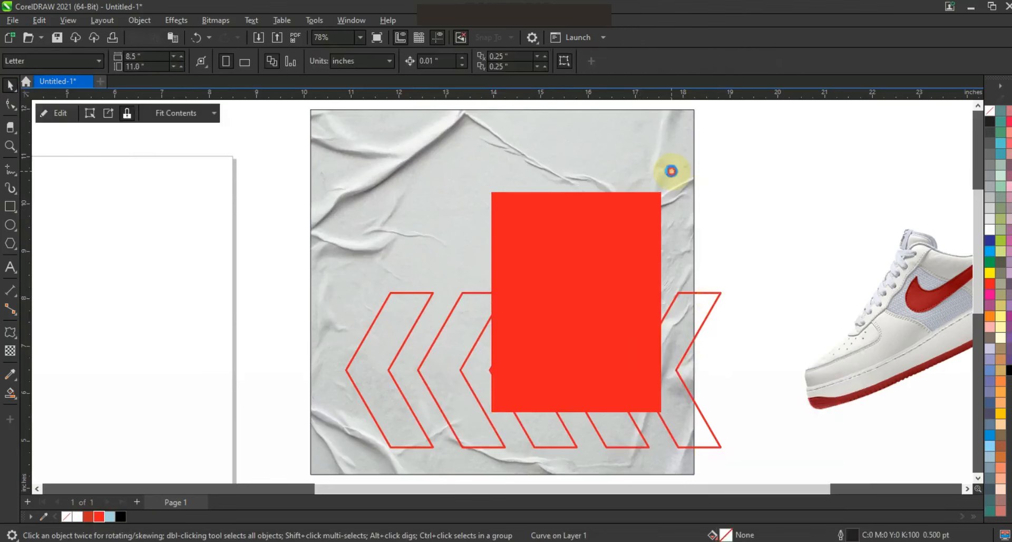
click(784, 259)
- Reshape the shoe bitmap's boundary so its upper edge and toe side follow the shoe closely, adding nodes where needed
key(F3)
click(813, 332)
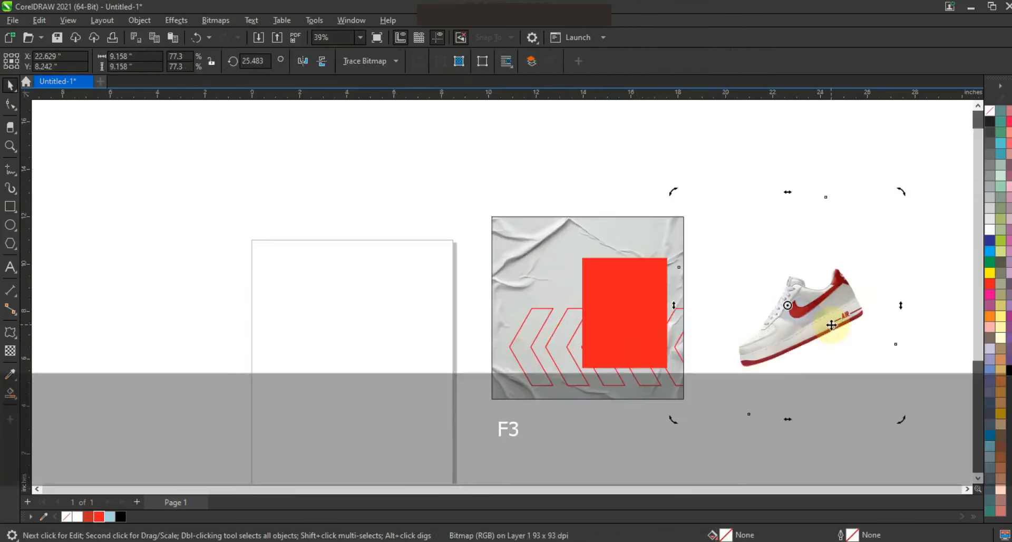
click(10, 104)
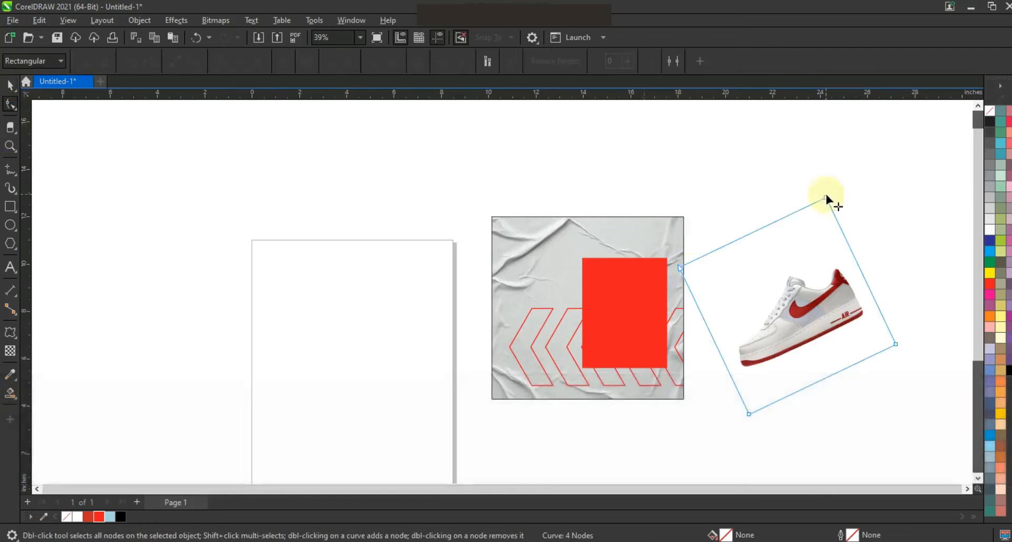
drag(826, 199, 833, 264)
drag(681, 269, 736, 303)
double_click(732, 347)
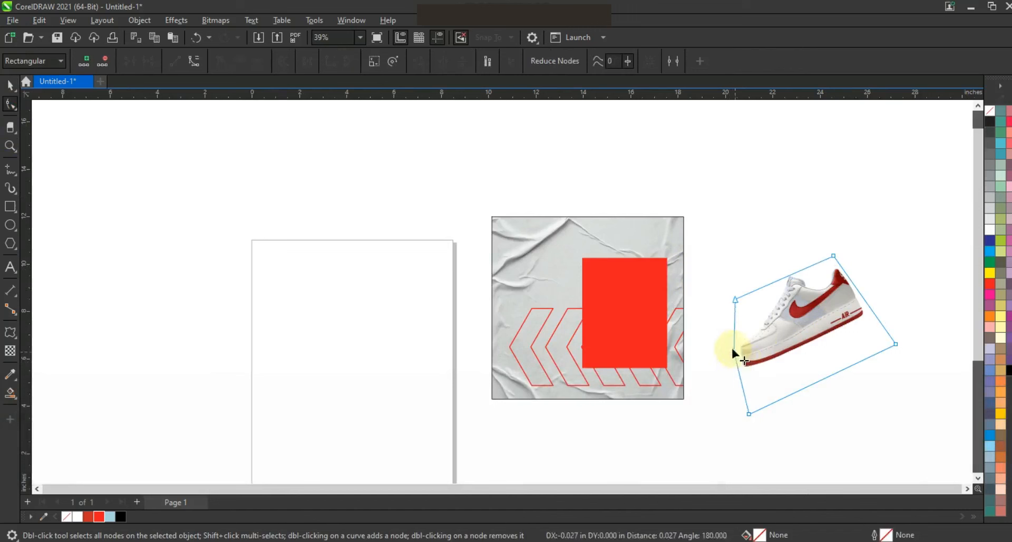
double_click(734, 300)
double_click(738, 378)
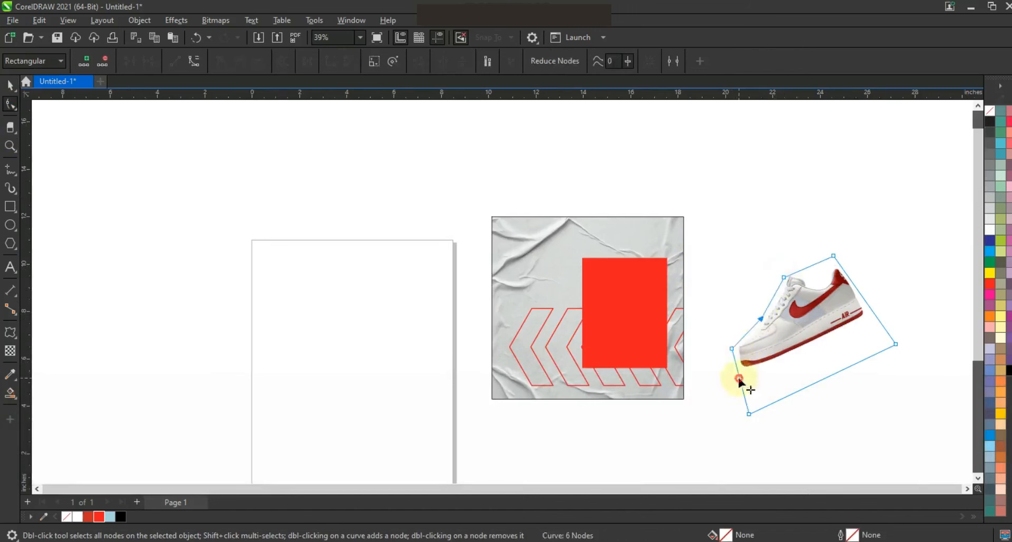
- Tighten the shoe bitmap's boundary along the sole, heel and collar opening
drag(749, 414, 761, 366)
double_click(872, 310)
drag(895, 343, 862, 320)
click(808, 267)
double_click(820, 262)
mouse_move(821, 262)
mouse_down()
mouse_move(820, 282)
mouse_move(799, 272)
mouse_move(834, 261)
mouse_up()
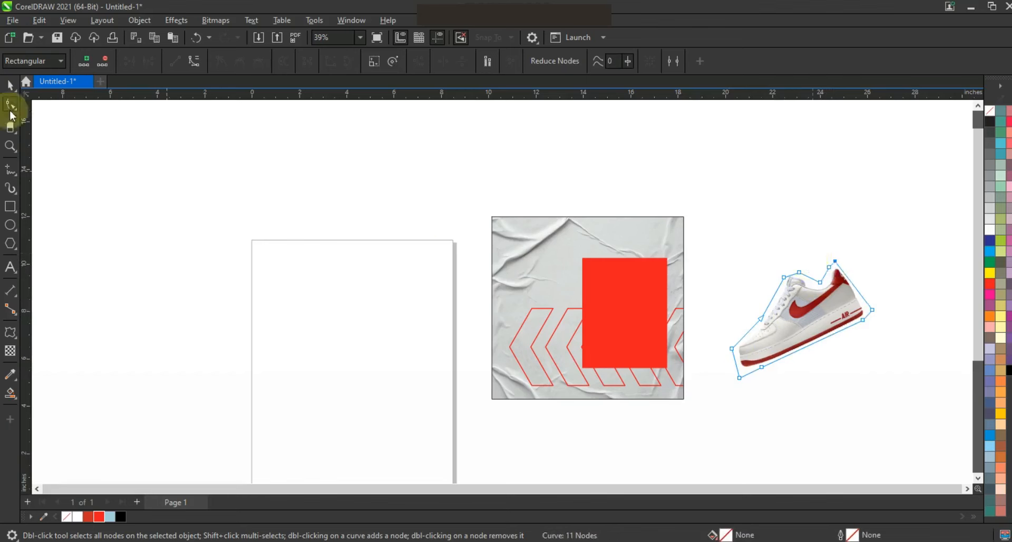
- Move the shoe onto the red rectangle and bring it to the front
click(9, 84)
drag(869, 354, 690, 337)
key(shift+Page_Up)
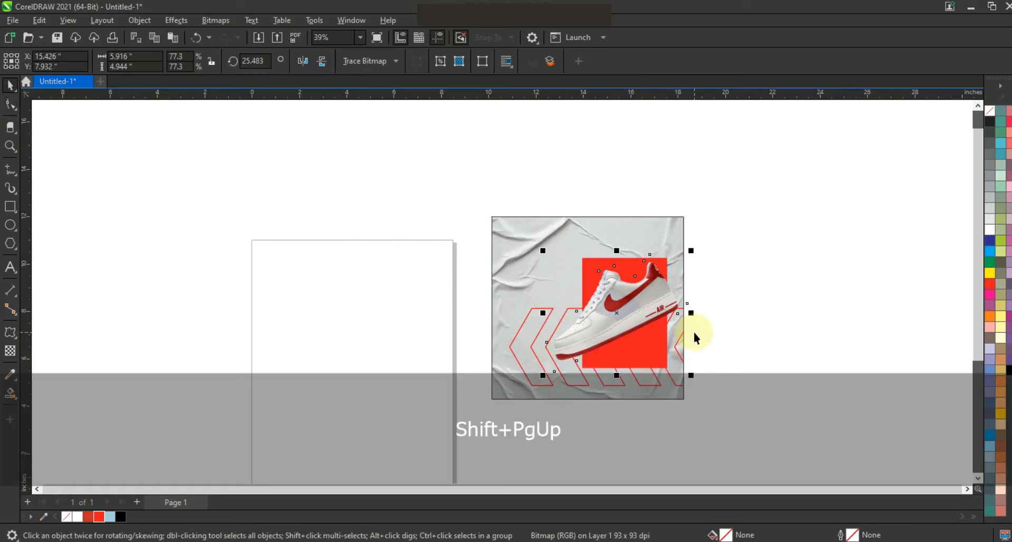
- Scale the shoe down to about 5.65 by 4.72 inches and reposition it over the red rectangle
click(10, 146)
drag(483, 177, 757, 427)
click(10, 84)
click(512, 295)
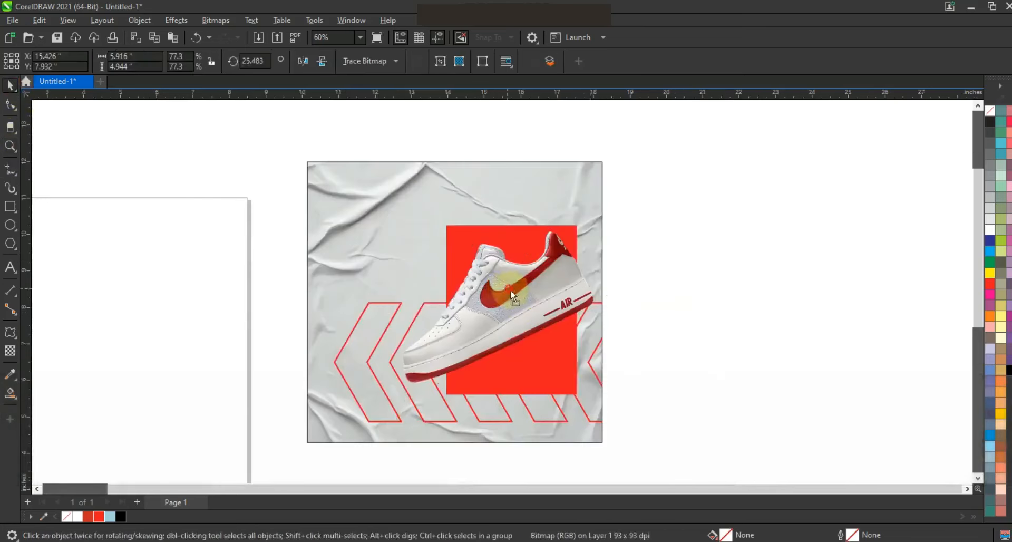
drag(513, 295, 520, 301)
drag(618, 222, 608, 229)
drag(562, 309, 560, 297)
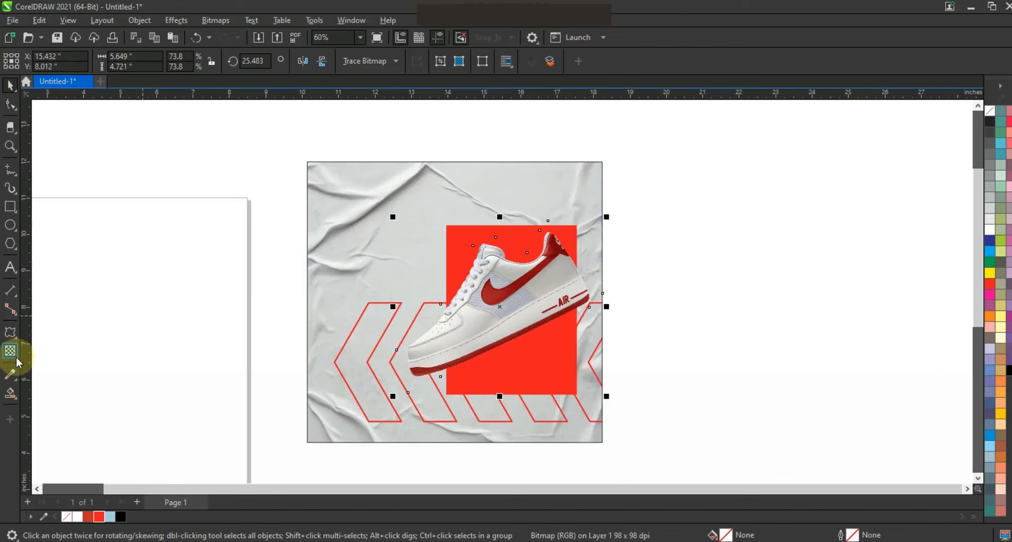
- Add a drop shadow to the shoe with Normal merge mode and a black color
click(16, 339)
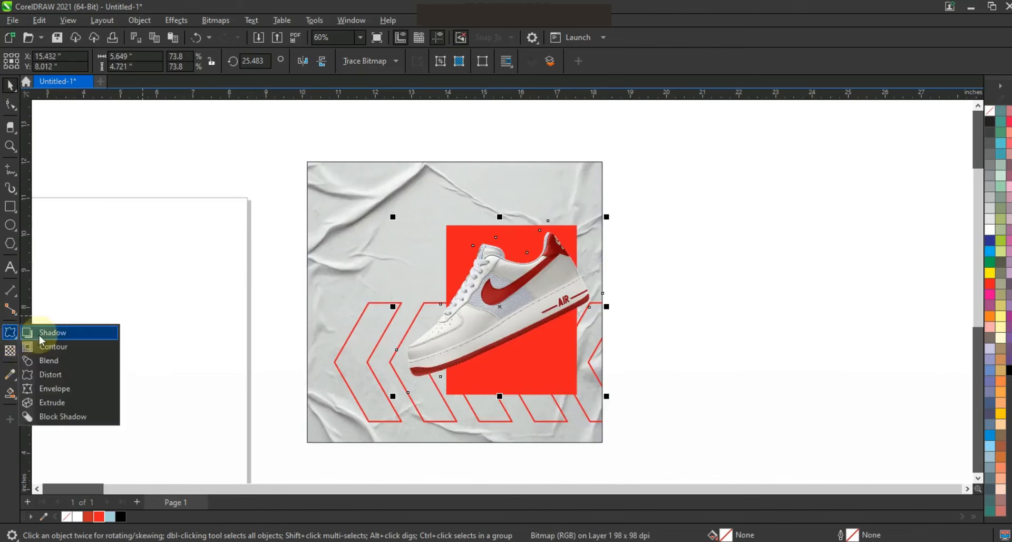
click(47, 330)
drag(500, 307, 587, 325)
click(224, 60)
click(214, 70)
click(171, 62)
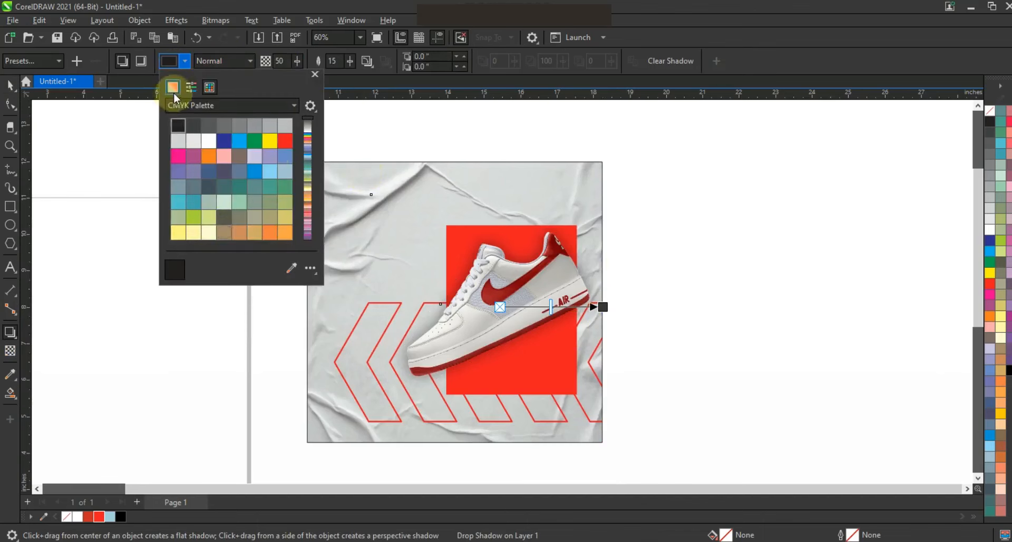
click(173, 90)
- Change the drop shadow's feathering direction so it spreads around the shoe, and raise its opacity to 65
click(372, 61)
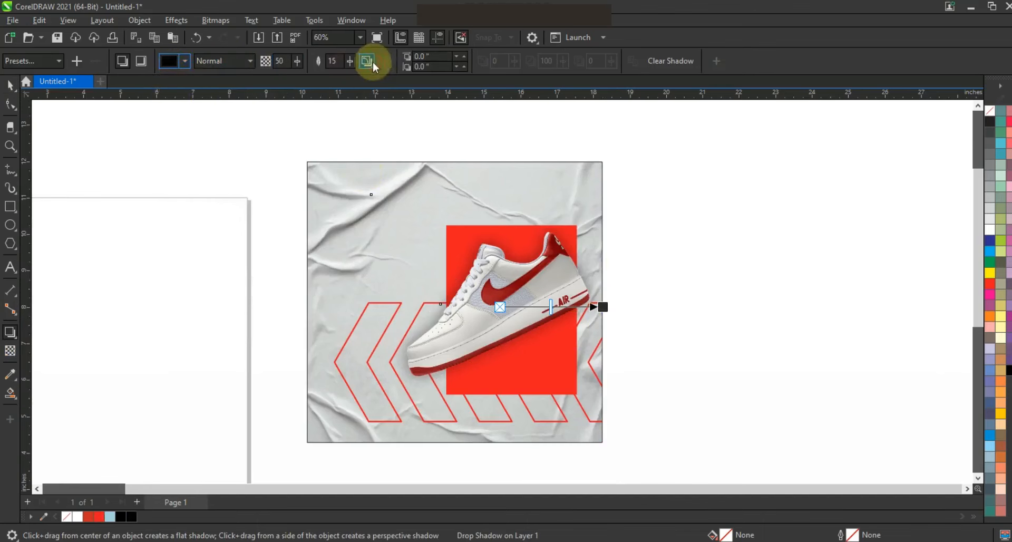
click(377, 121)
drag(603, 307, 591, 320)
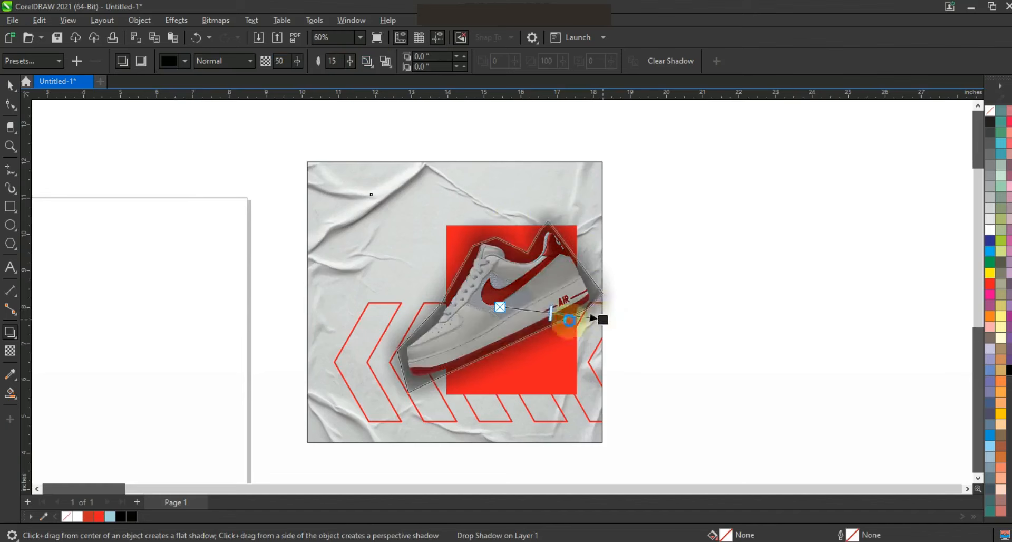
- Break the drop shadow apart from the shoe
click(10, 85)
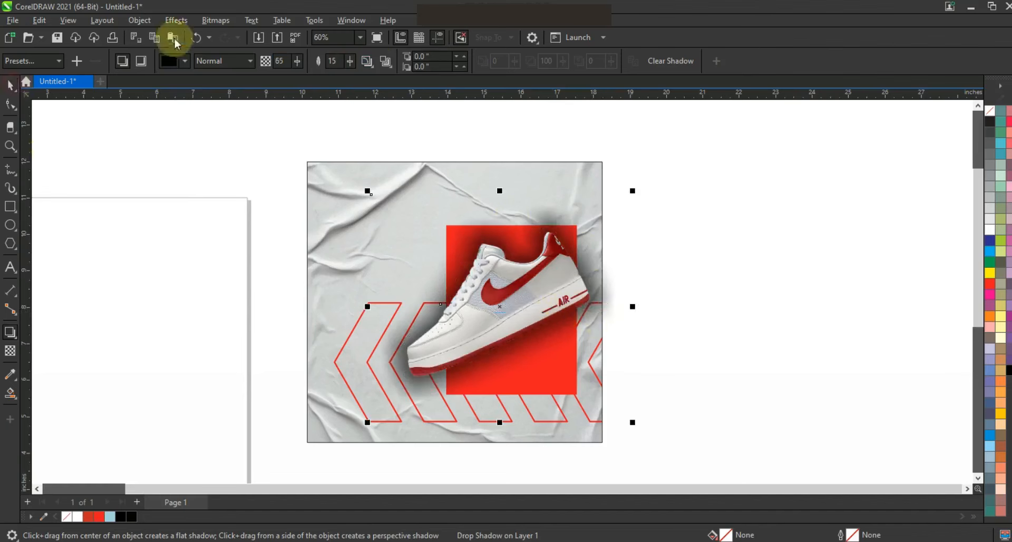
click(139, 20)
click(211, 315)
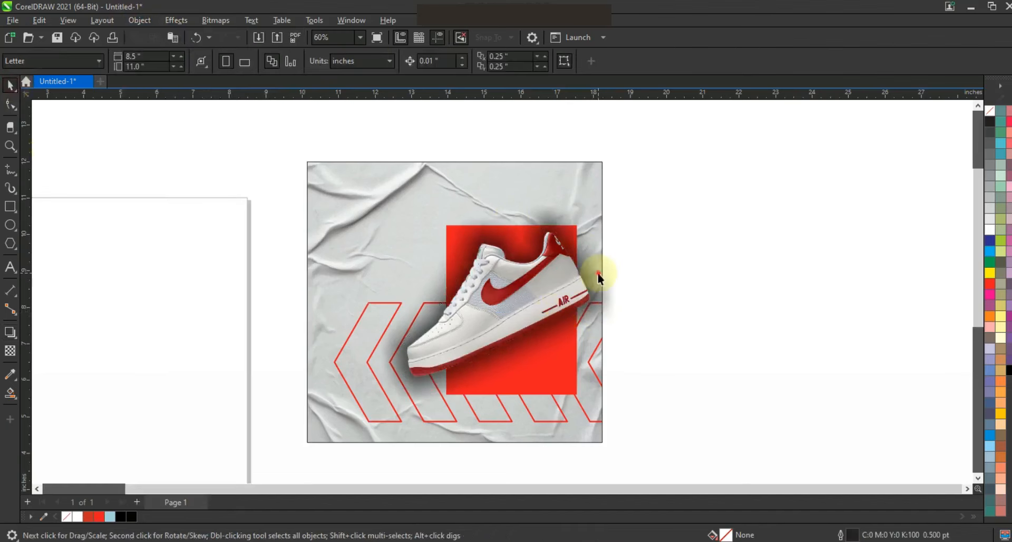
- Convert the separated shadow to curves and lower its upper nodes so only the part beneath the shoe remains
click(10, 104)
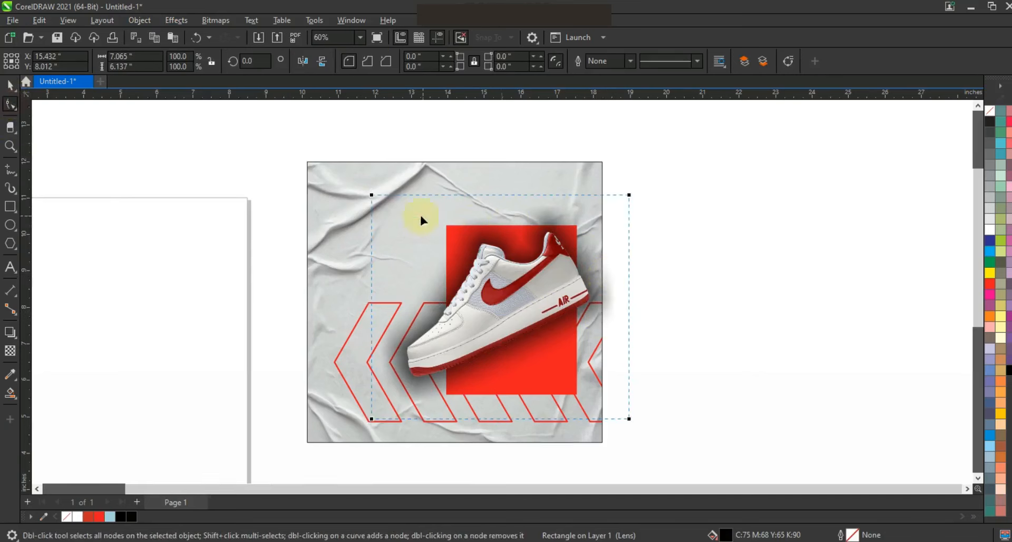
key(ctrl+q)
drag(370, 195, 403, 357)
drag(628, 195, 632, 247)
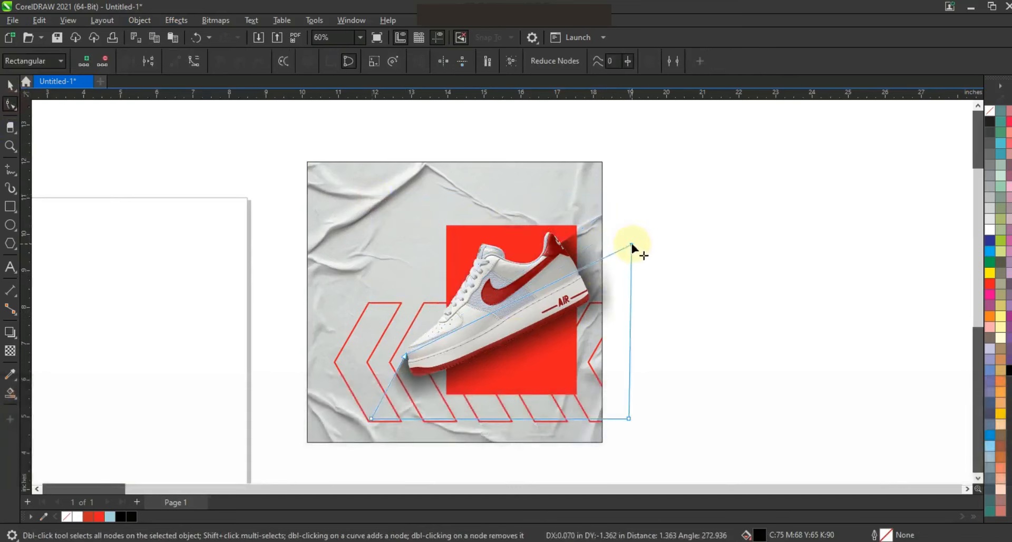
click(9, 86)
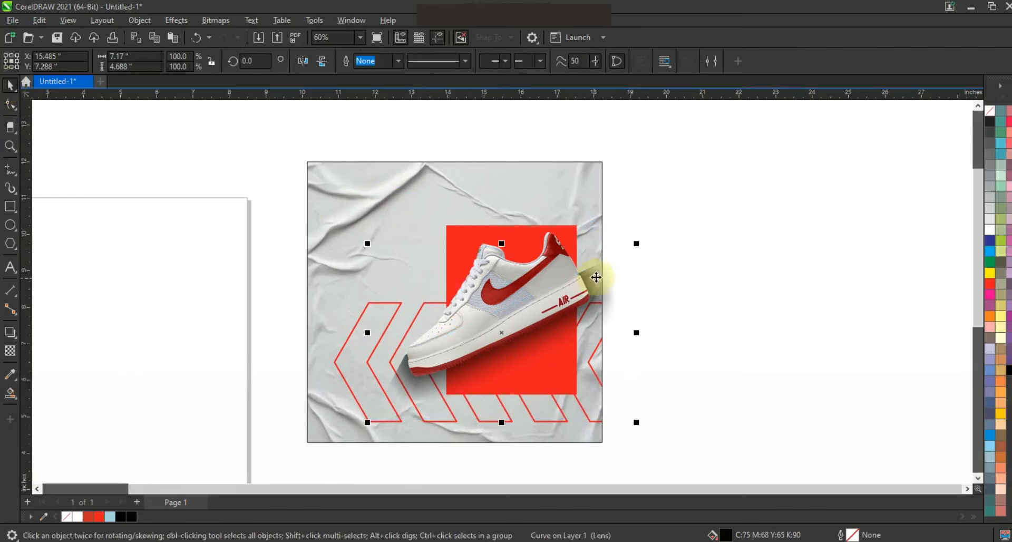
- PowerClip the trimmed shadow inside the red rectangle
right_click(596, 278)
click(649, 328)
click(453, 230)
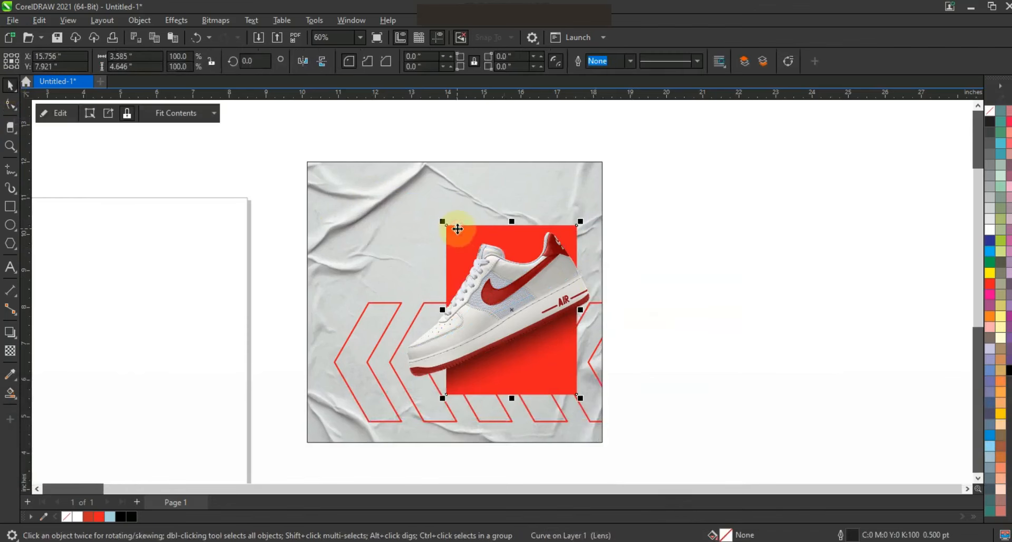
click(686, 287)
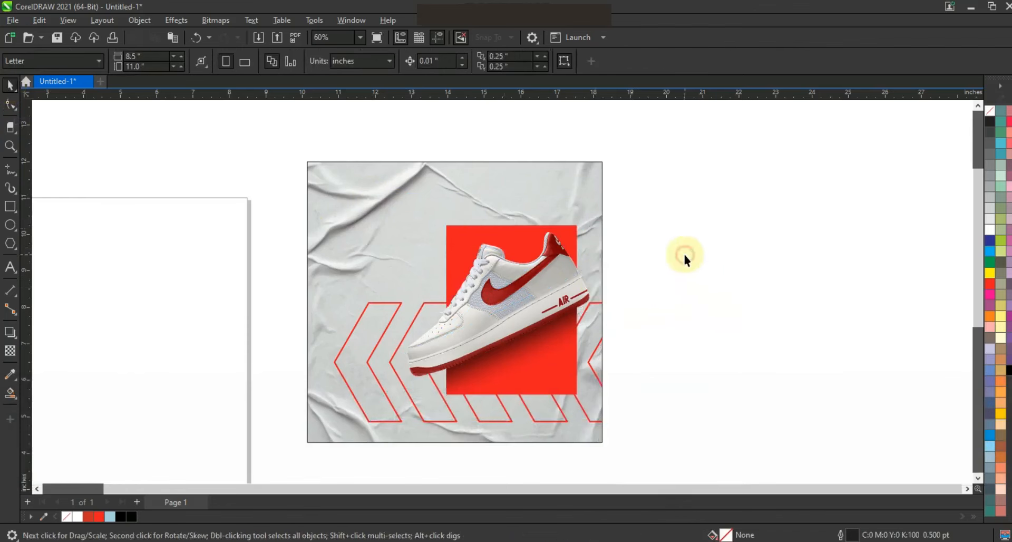
- Add the two-line text "NEW COLLECTION" and "SNEAKERS" beside the poster and set its font to Machine BT
click(13, 269)
click(131, 310)
text(NEW COLLECTION)
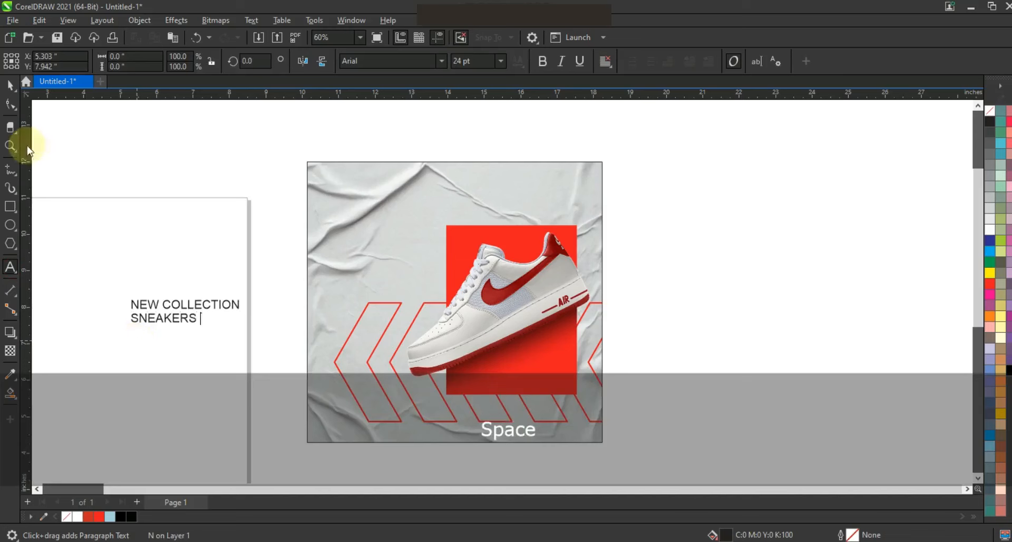
click(10, 86)
click(442, 62)
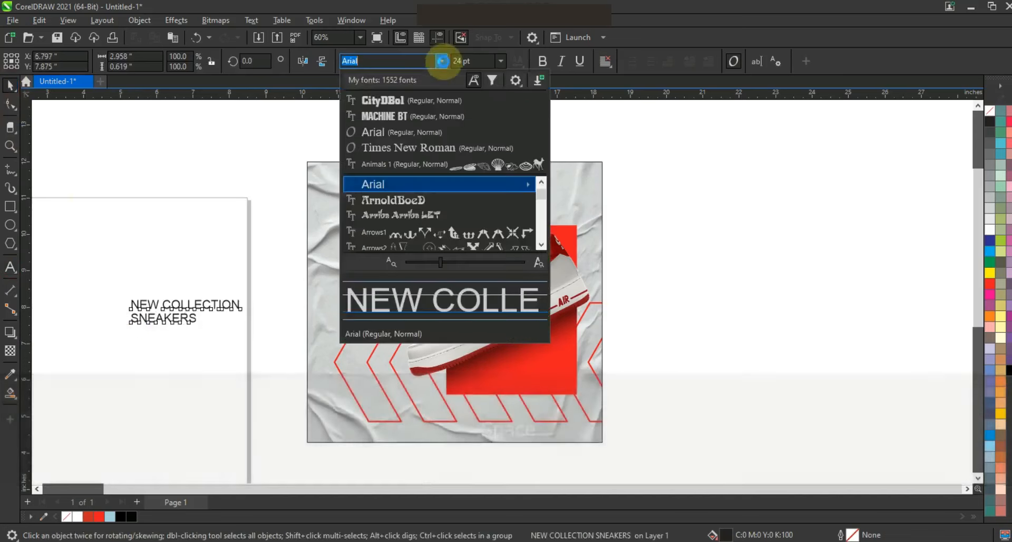
click(400, 116)
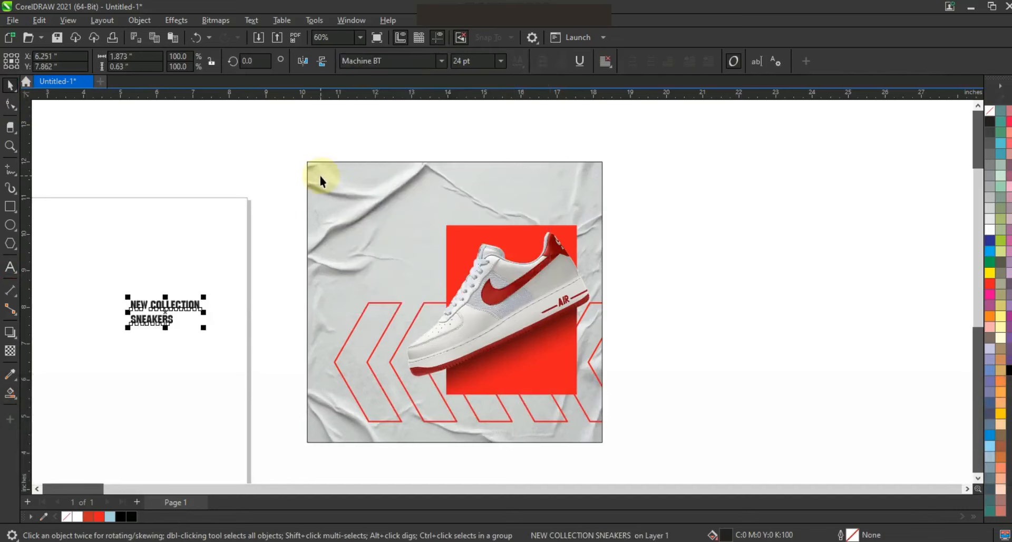
- Break the text into separate lines and enlarge "SNEAKERS" to about 81.5 pt
key(ctrl+k)
click(170, 319)
drag(173, 326, 277, 358)
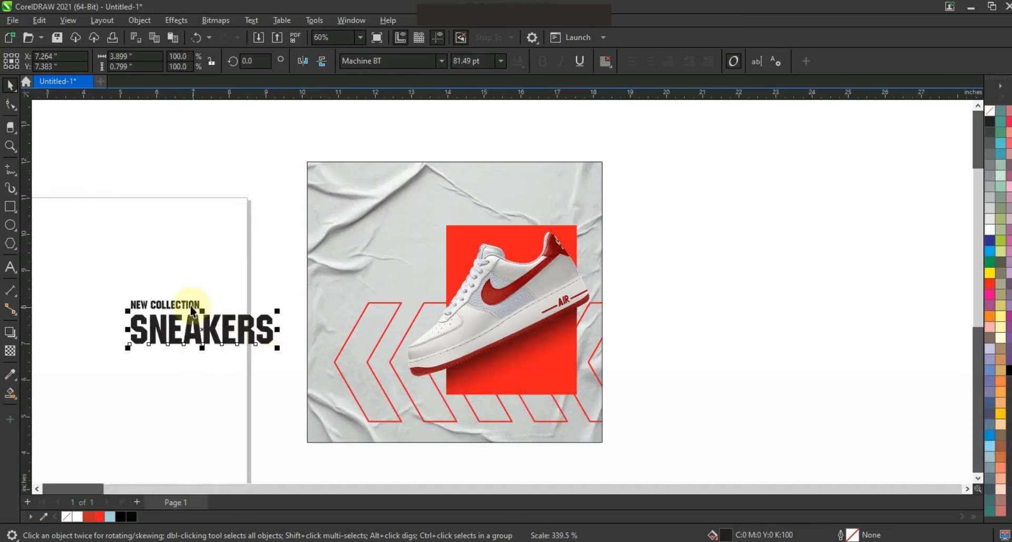
- Centre "NEW COLLECTION" over "SNEAKERS" and move both lines onto the upper part of the poster
shift+click(190, 305)
key(c)
drag(213, 337, 488, 202)
click(665, 209)
click(495, 204)
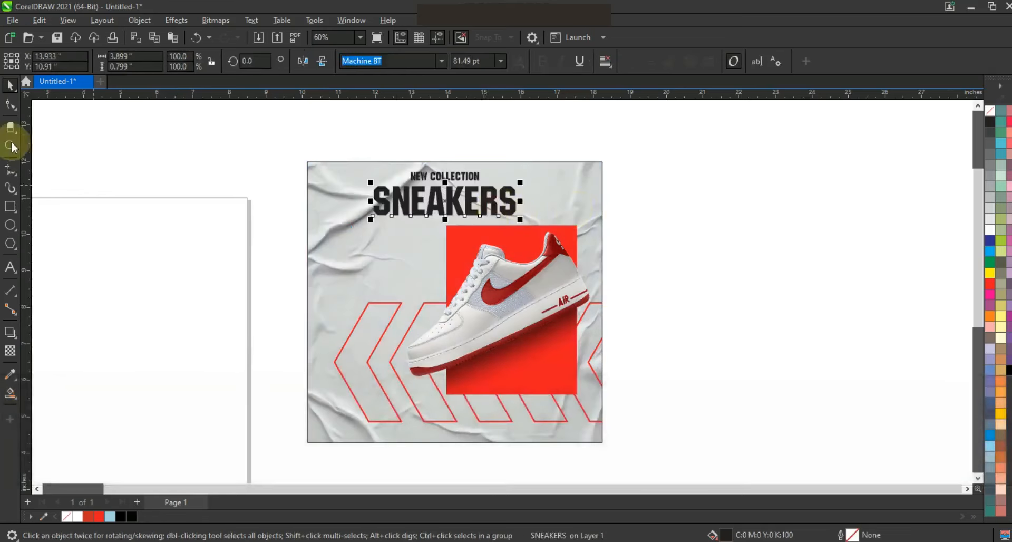
- Widen the letter spacing of "SNEAKERS" and "NEW COLLECTION" and centre the two lines on each other again
click(11, 105)
drag(521, 219, 588, 223)
click(11, 84)
click(445, 176)
click(11, 105)
drag(480, 183, 518, 186)
click(11, 85)
shift+click(471, 208)
key(c)
- Enlarge the headline lines together to about 6.06 in wide and move the shoe with its red rectangle slightly lower
drag(644, 162, 293, 218)
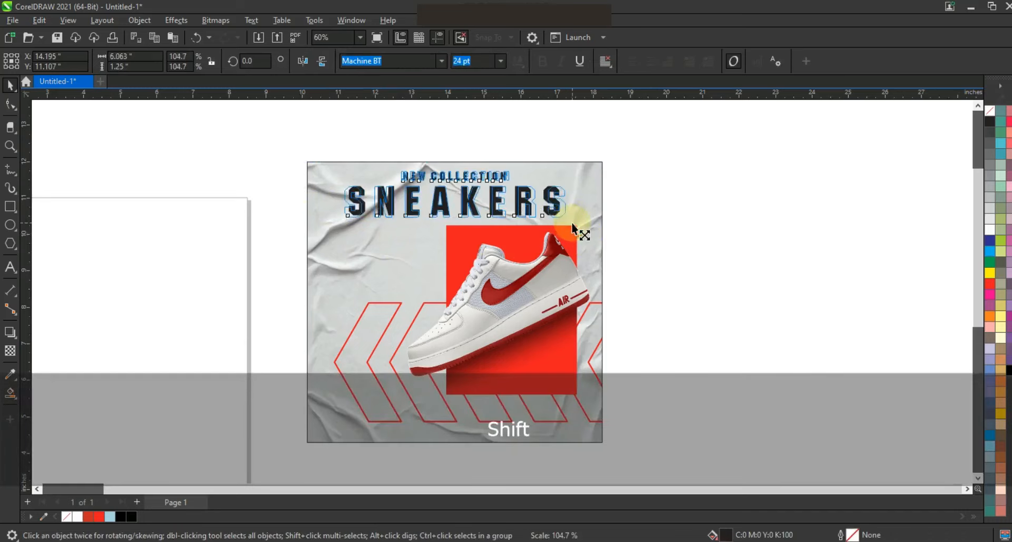
drag(571, 222, 572, 222)
drag(637, 214, 362, 414)
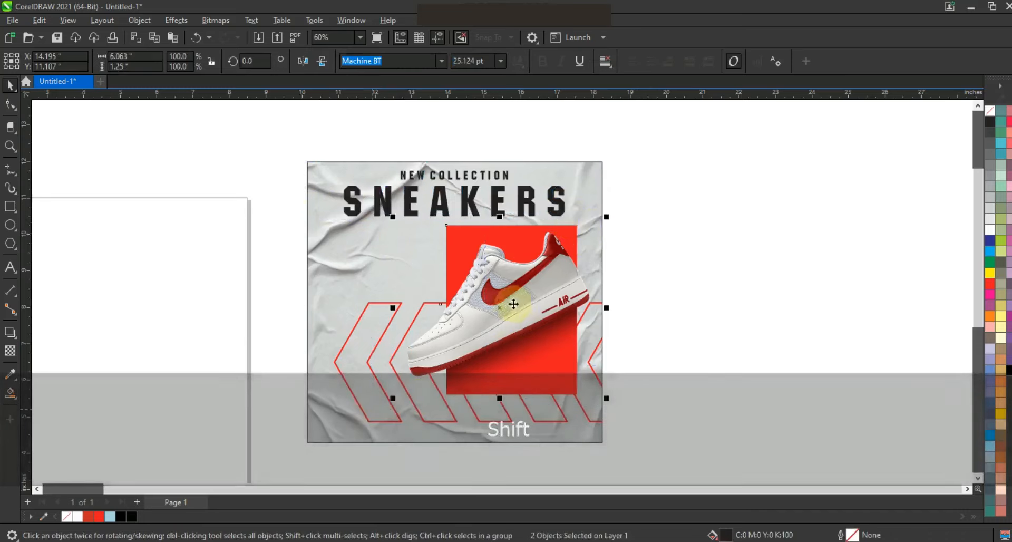
drag(513, 304, 498, 321)
click(641, 259)
- Lower both headline lines slightly and scale them down together to about 5.96 in wide
drag(649, 155, 306, 240)
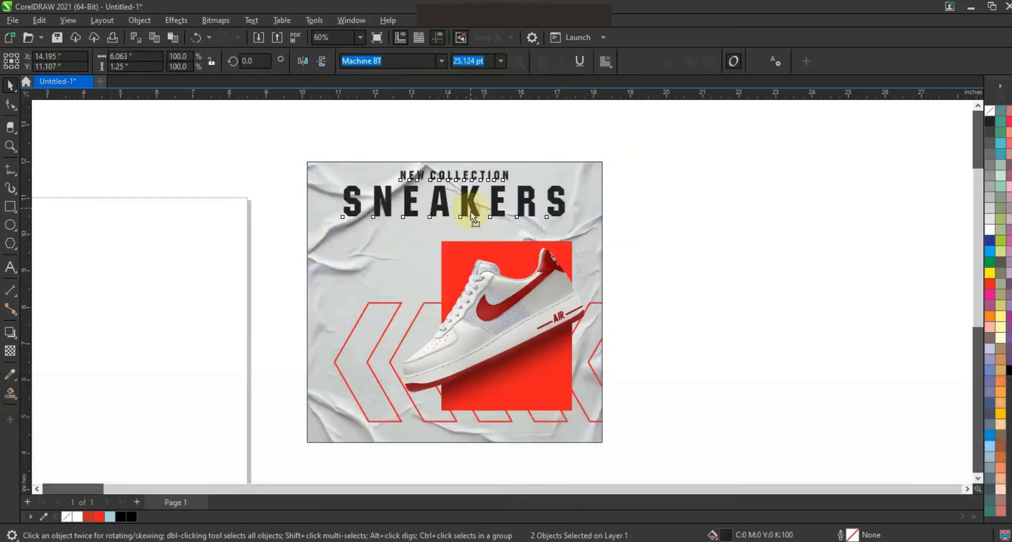
mouse_move(484, 213)
mouse_down()
mouse_move(475, 217)
mouse_move(490, 220)
mouse_up()
drag(569, 229, 565, 225)
drag(493, 213, 496, 222)
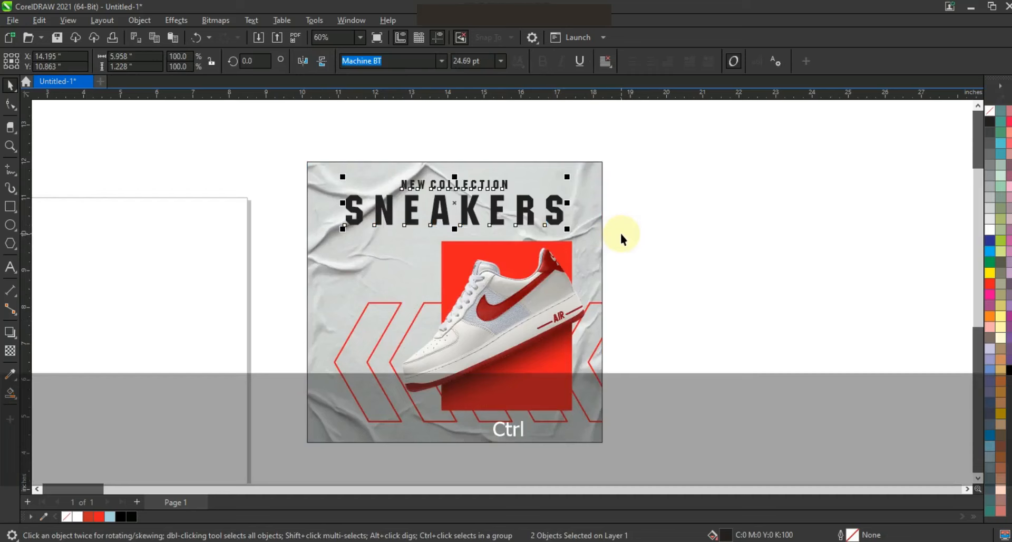
click(640, 254)
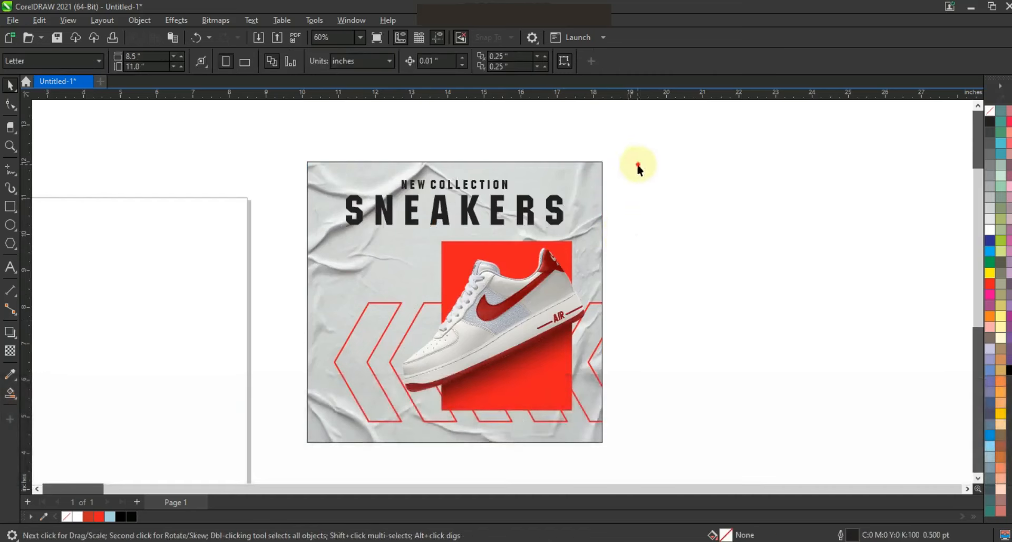
- Fill both headline lines with a slightly darkened red, C10 M100 Y100 K10
drag(324, 235, 324, 235)
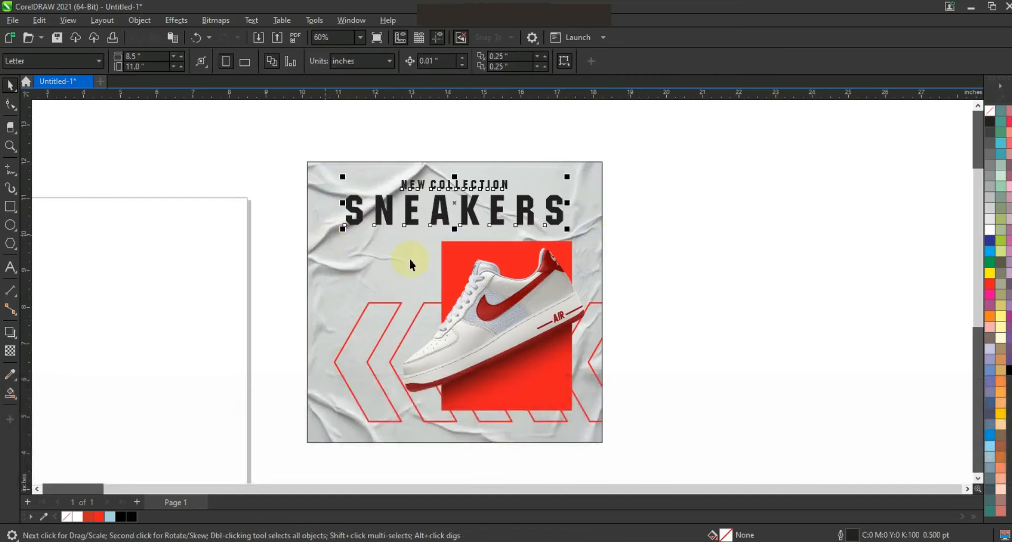
click(98, 516)
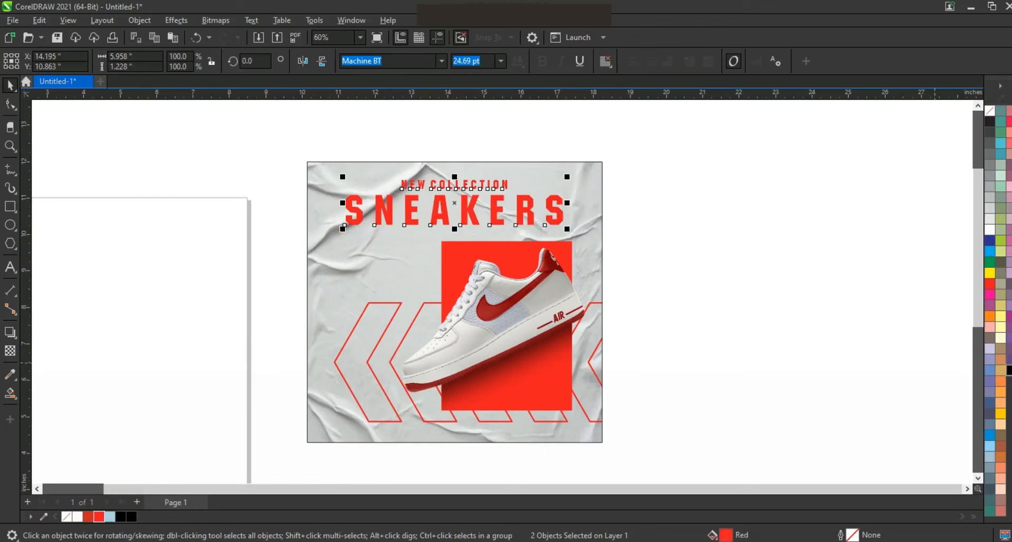
key(ctrl)
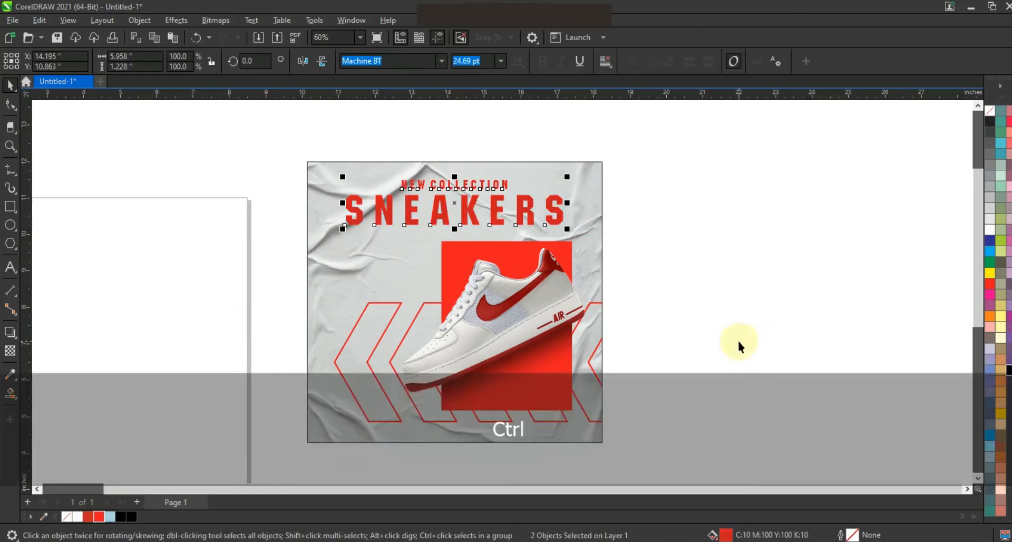
click(739, 341)
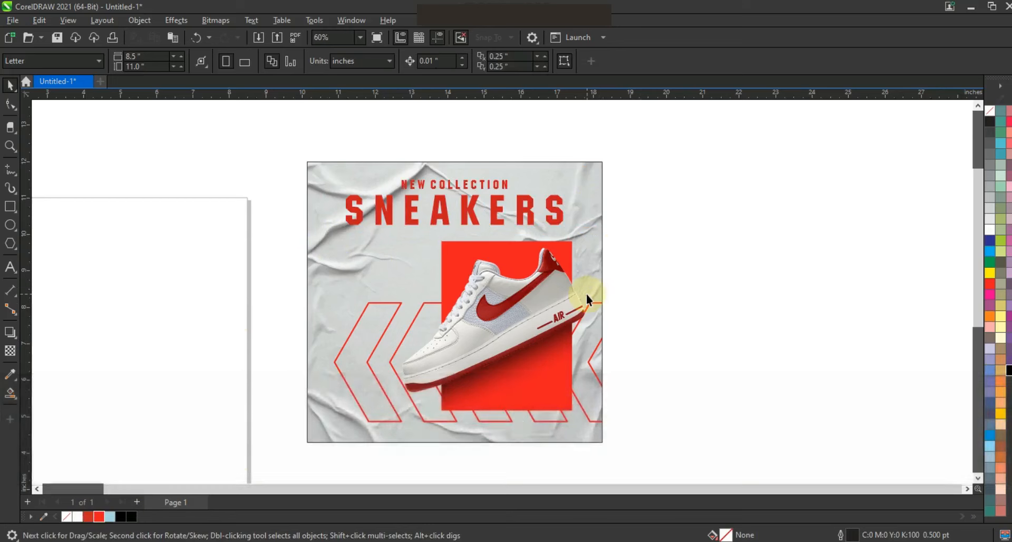
- Add a separate "SNEAKERS" text in the empty area beside the poster and set its font to Machine BT
click(587, 294)
shift+click(583, 208)
key(shift+F2)
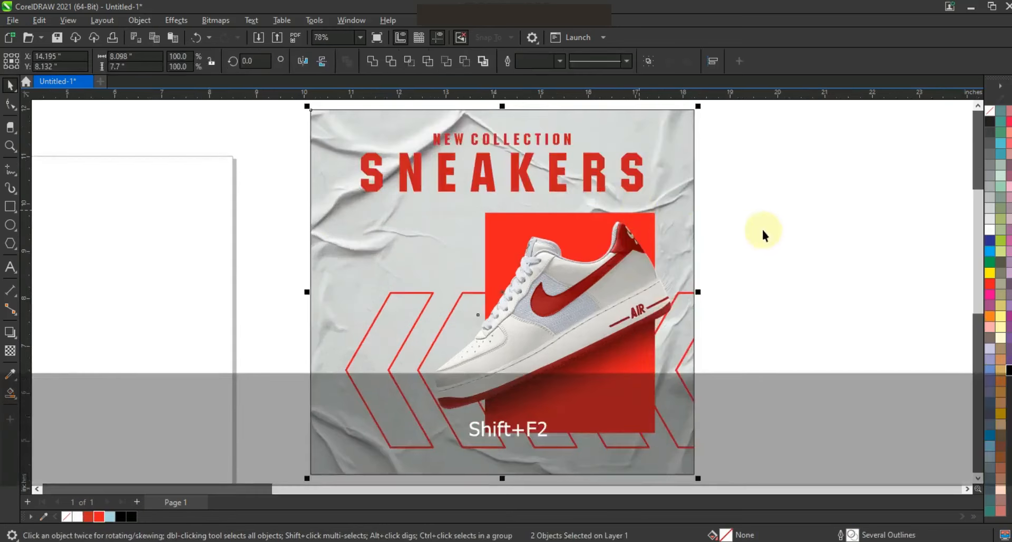
key(Escape)
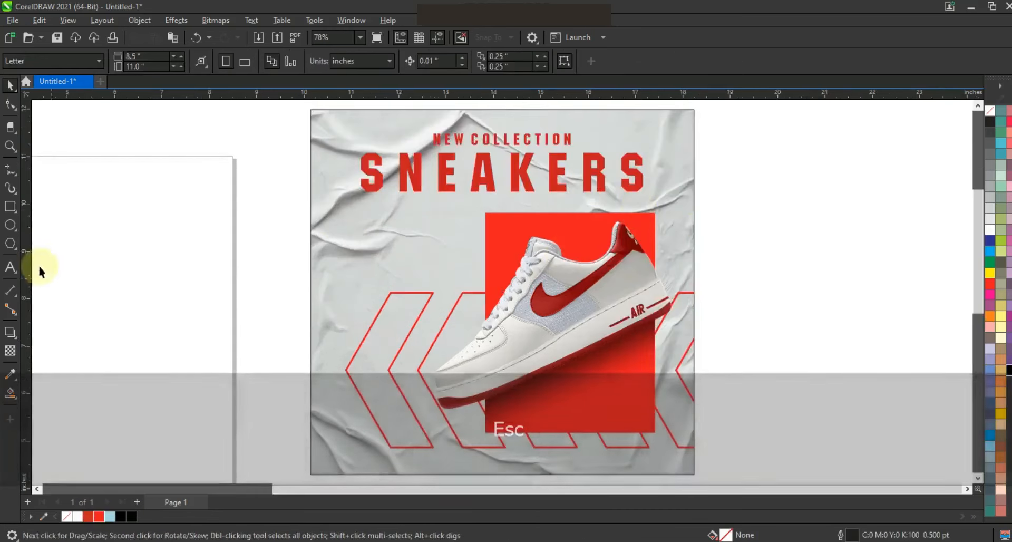
click(11, 268)
click(93, 266)
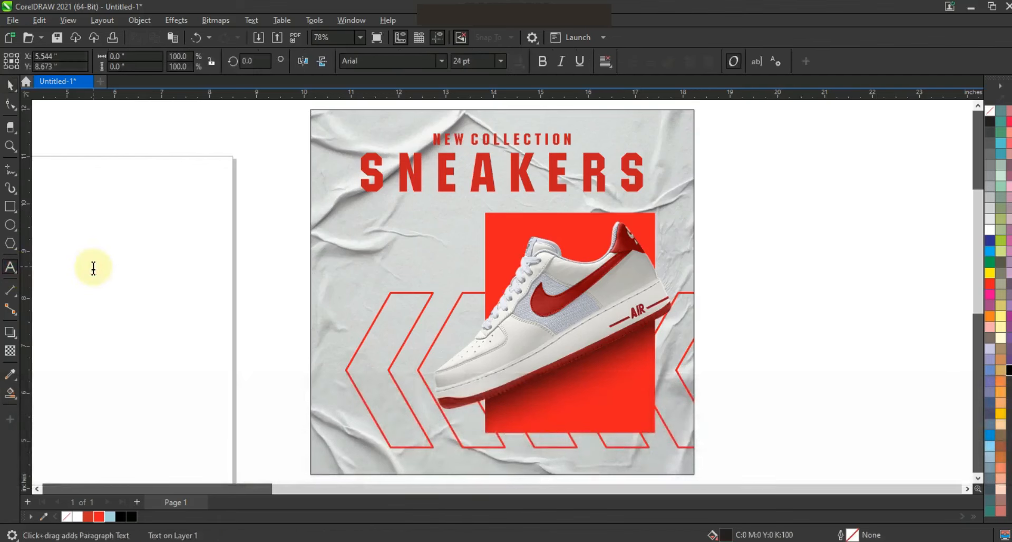
text(S)
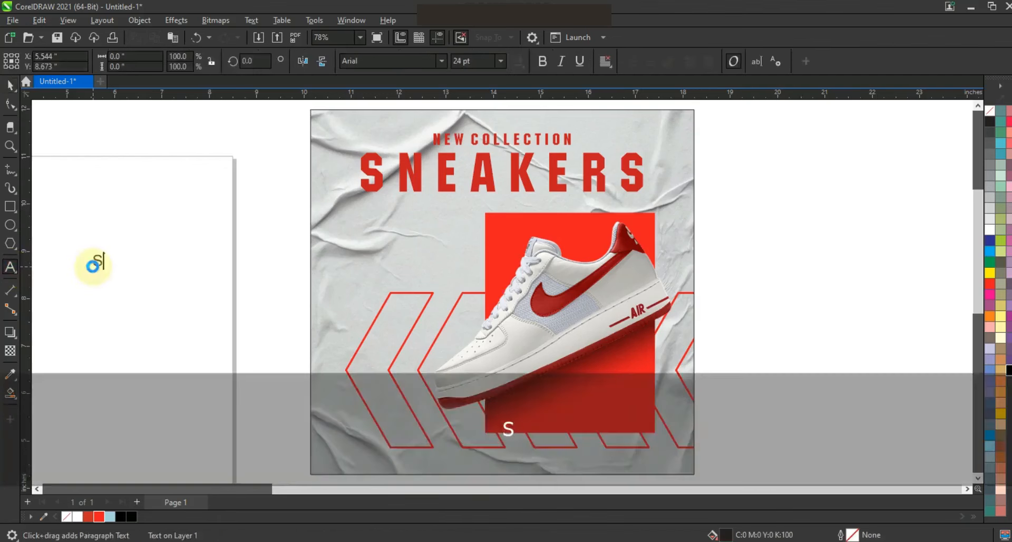
text(NEAKERS)
click(11, 84)
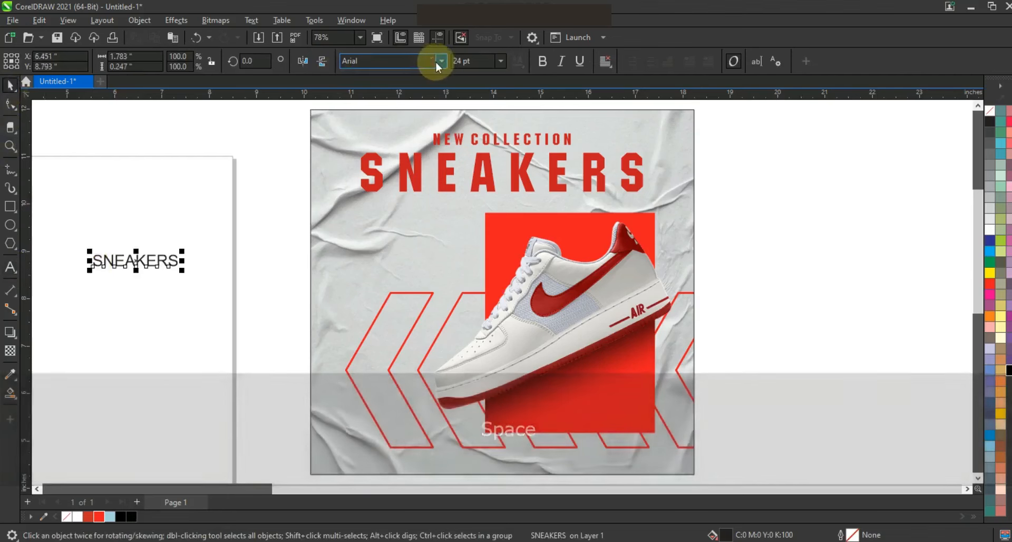
click(441, 61)
click(368, 97)
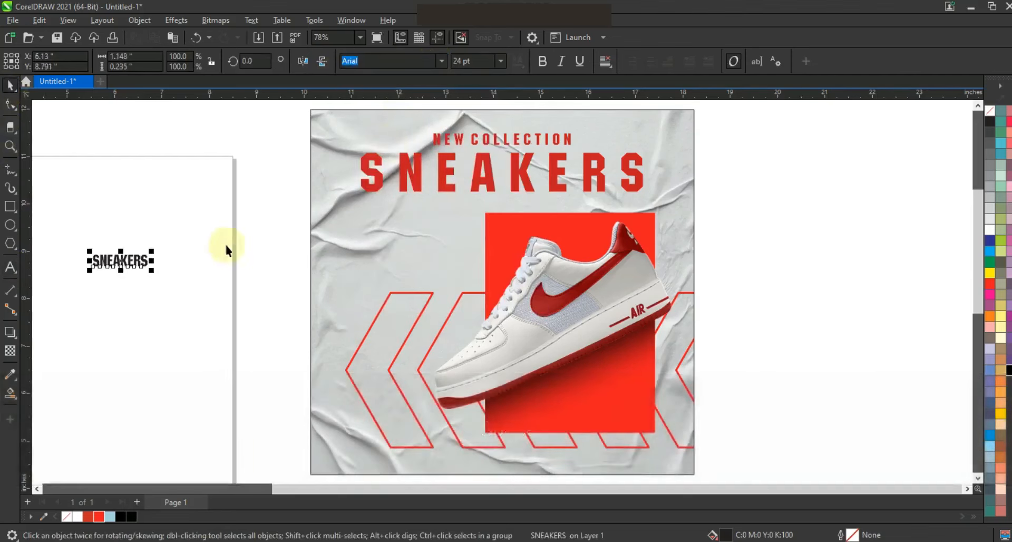
- Rotate the new "SNEAKERS" text to 270 degrees and place it between the red rectangle and the poster's right edge
click(140, 259)
drag(154, 251, 133, 294)
click(160, 289)
drag(126, 261, 678, 237)
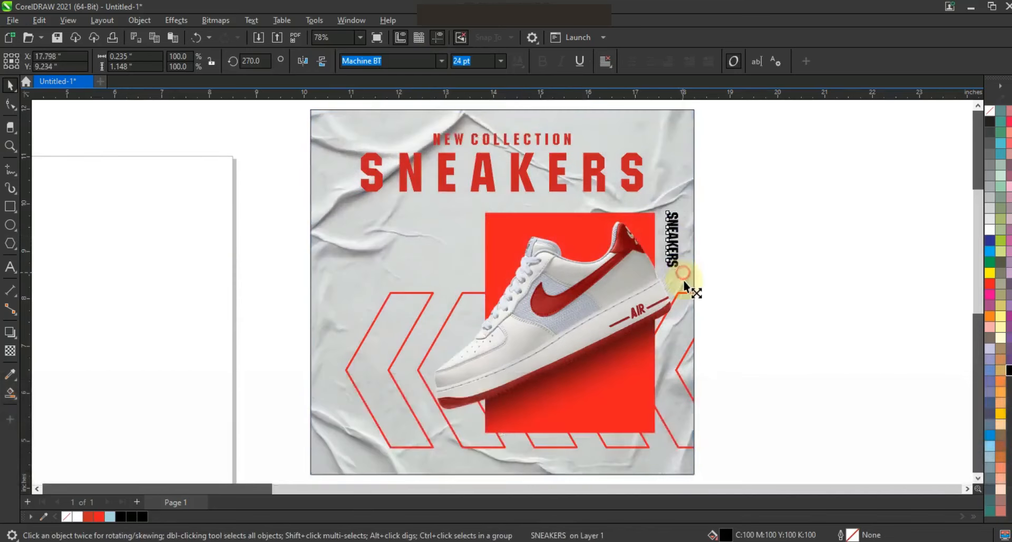
- Enlarge the vertical "SNEAKERS" text to about 31.9 pt and place a copy in the poster's lower-left corner
drag(685, 289, 687, 292)
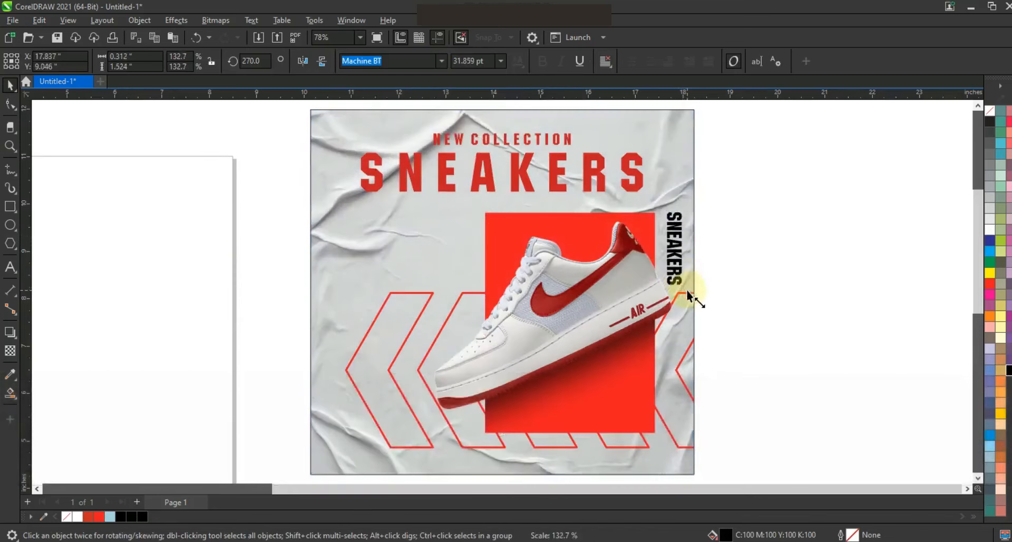
click(678, 278)
drag(688, 289, 375, 394)
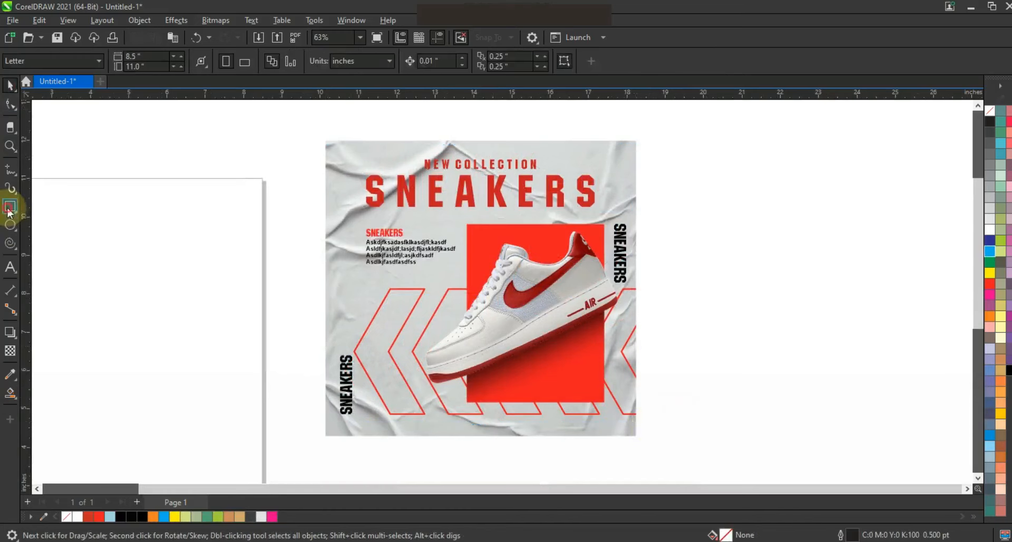
- Draw a rectangle around the whole poster, enlarge it to about 9.11 × 8.57 in and give it a 4 pt outline
click(9, 209)
drag(322, 138, 644, 441)
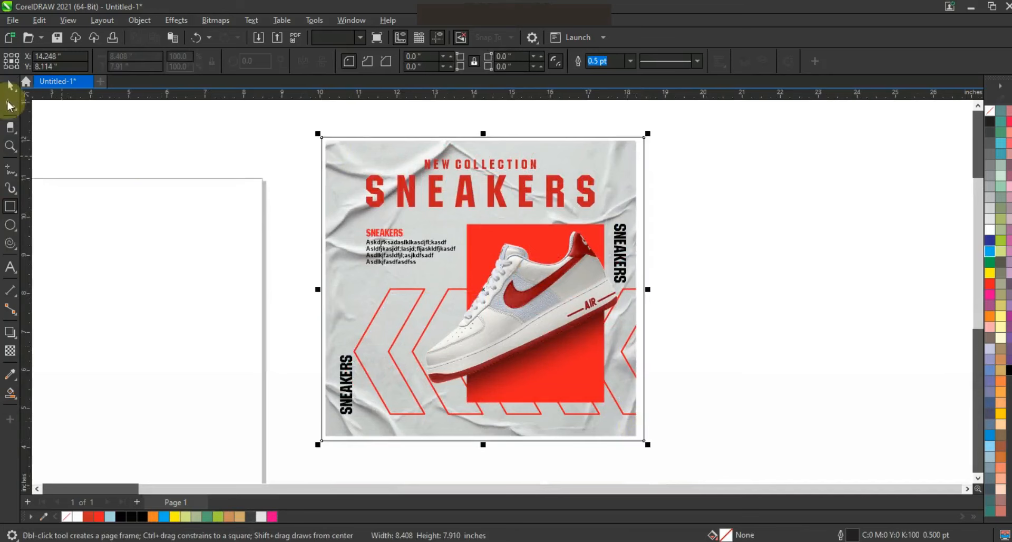
click(9, 84)
drag(316, 138, 303, 127)
drag(647, 154, 643, 154)
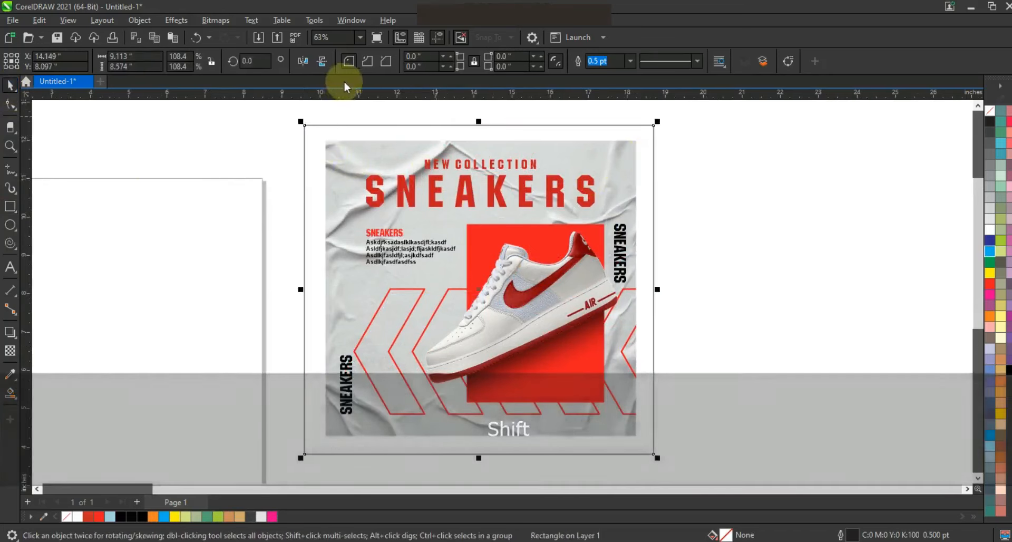
click(631, 61)
click(606, 130)
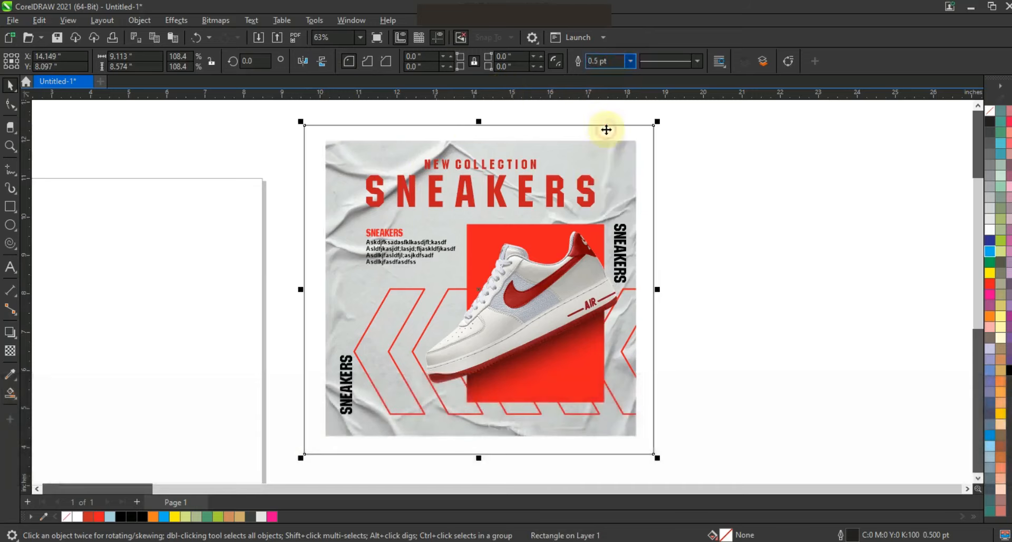
click(734, 316)
- Bring the texts, shoe and red rectangle to the front and fill the outer rectangle with cyan
drag(625, 374, 672, 422)
key(shift+Page_Up)
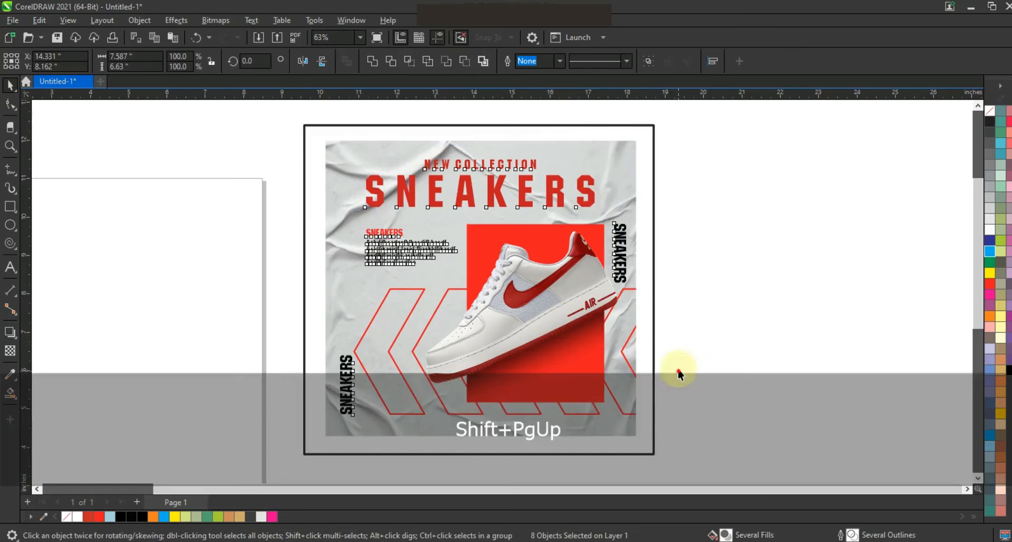
click(653, 320)
click(990, 252)
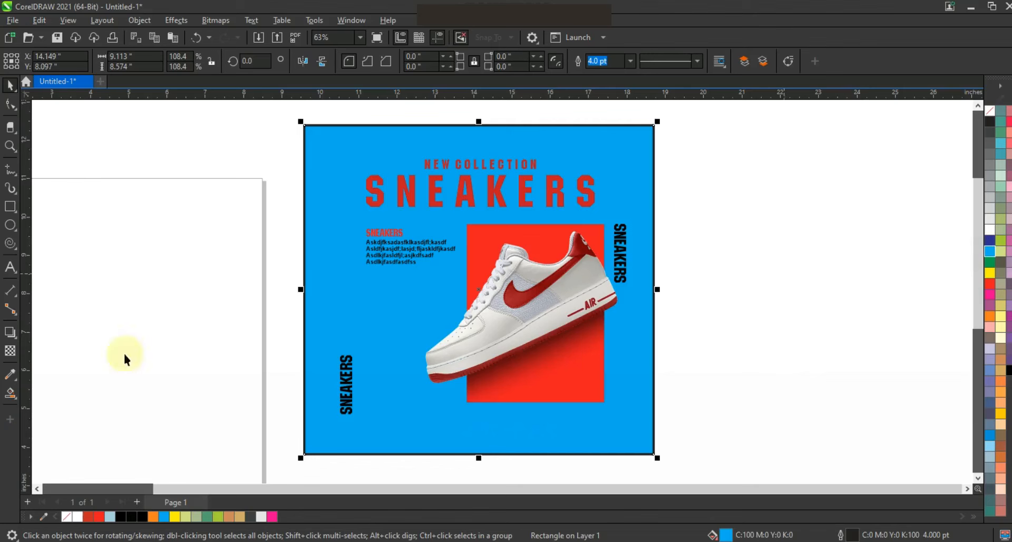
- Set the cyan rectangle's transparency merge mode to Overlay and shrink it about its centre to about 8.73 × 8.21 in
click(10, 351)
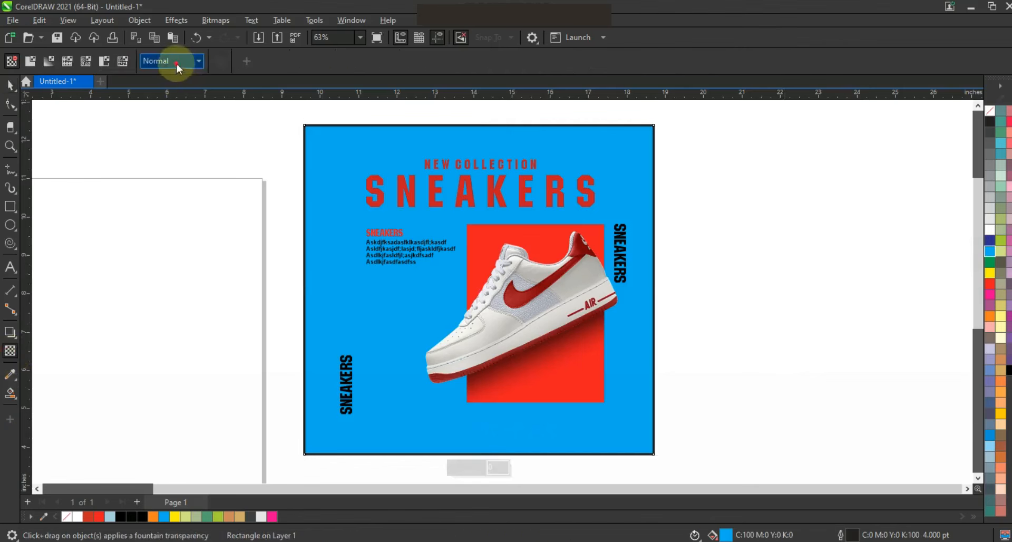
click(176, 62)
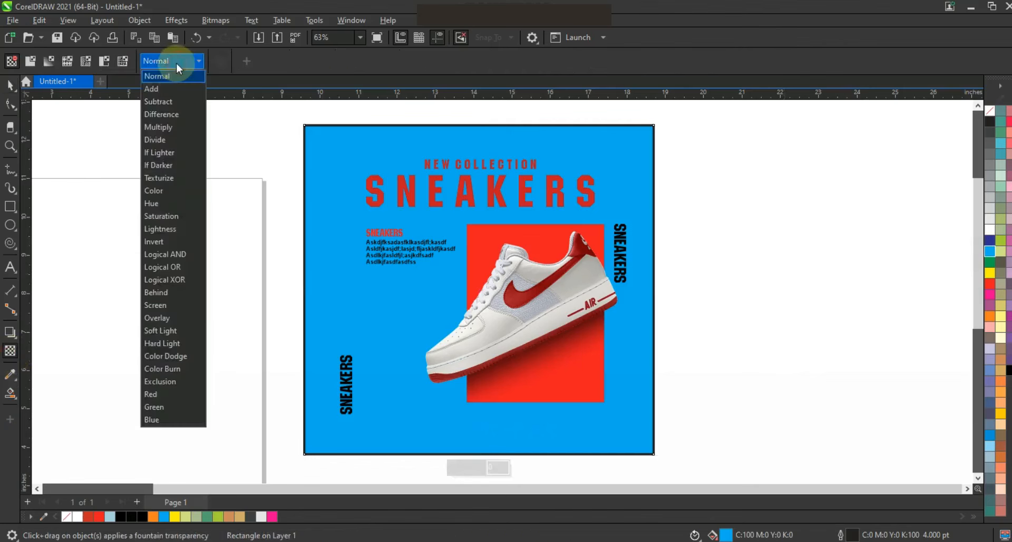
click(167, 318)
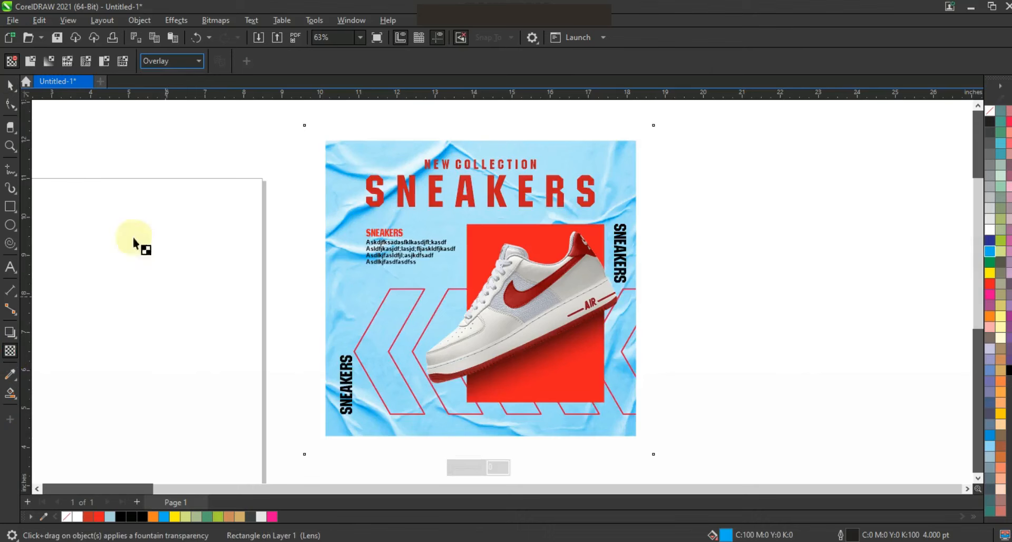
click(15, 90)
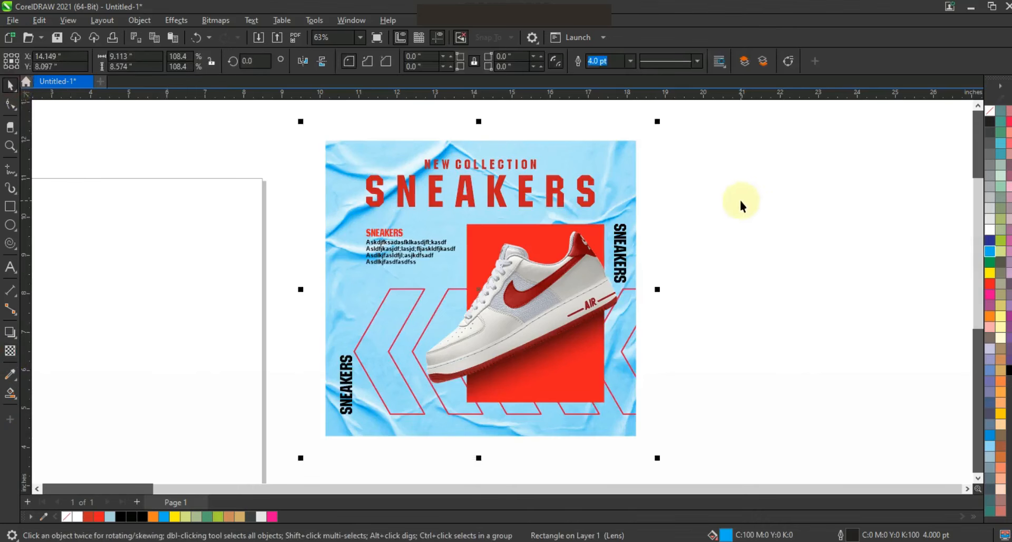
drag(655, 122, 668, 139)
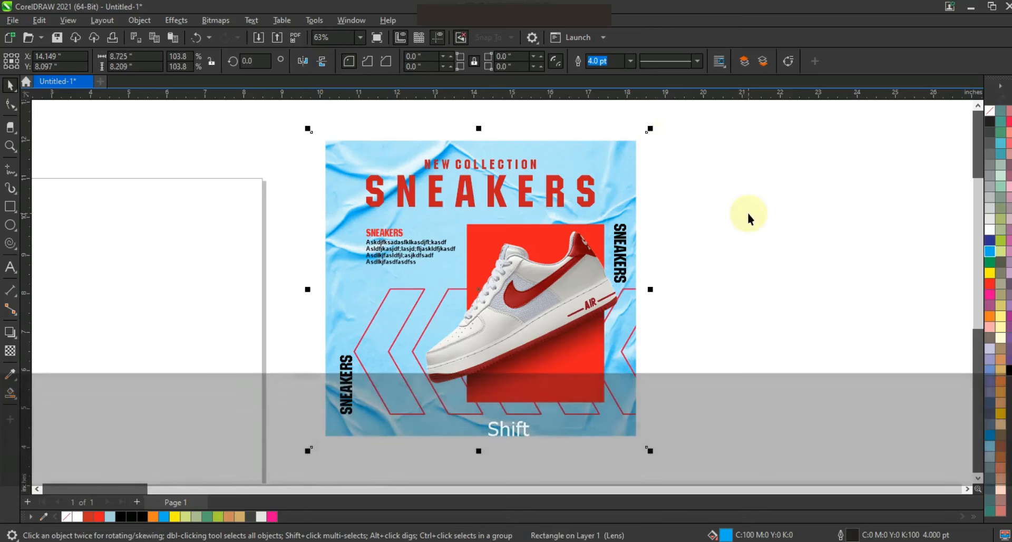
- Try red, magenta and orange fills on the overlay rectangle and restore its cyan fill
click(991, 285)
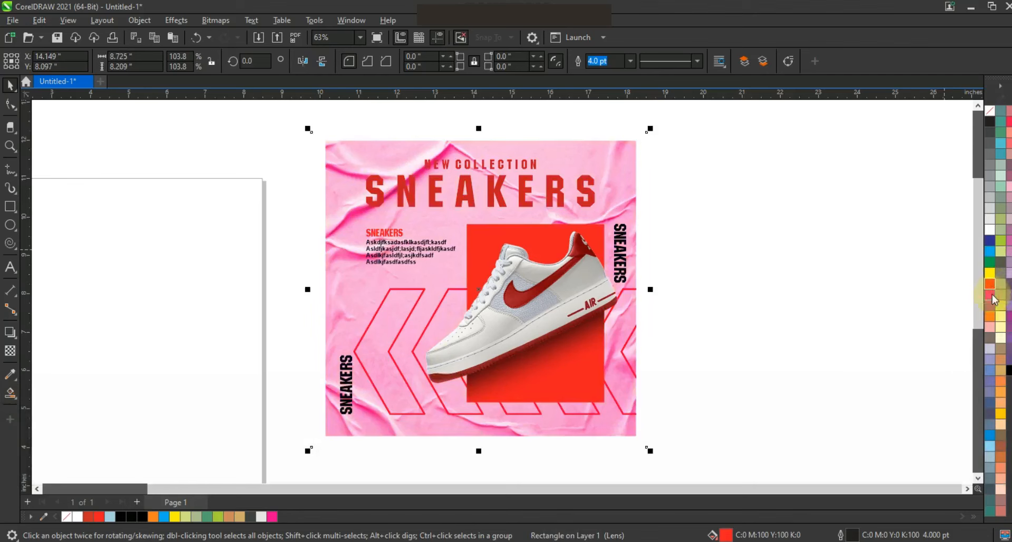
click(991, 295)
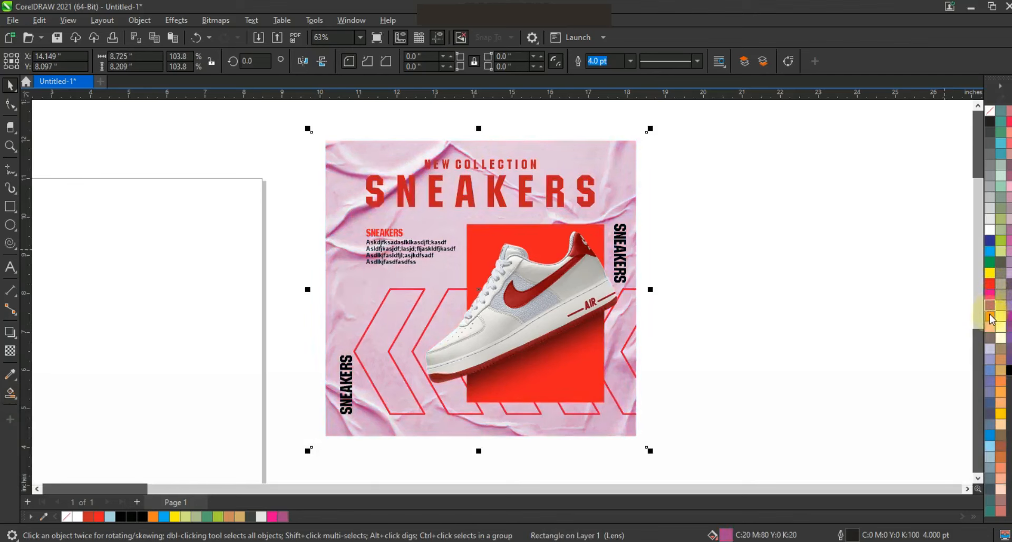
click(990, 318)
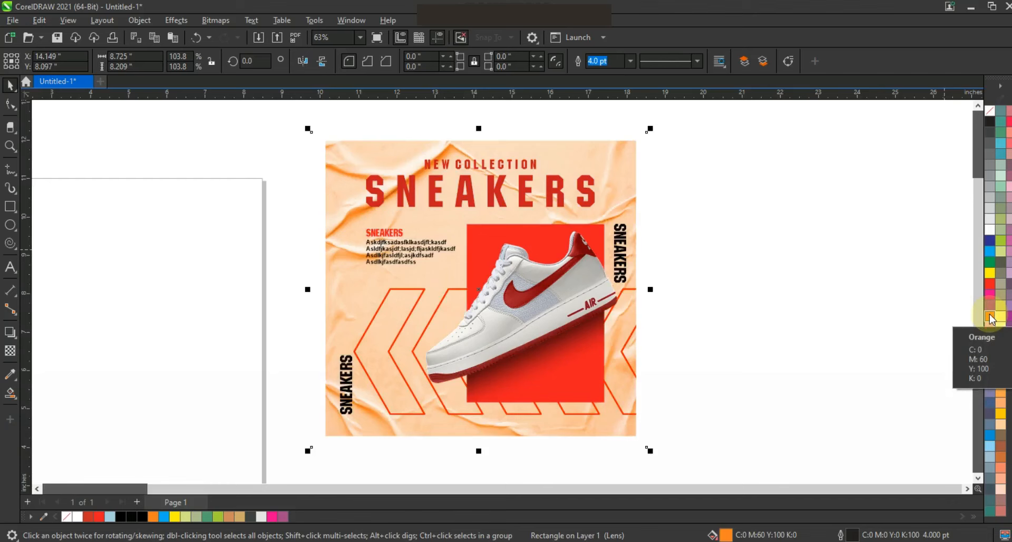
click(990, 251)
key(ctrl+z)
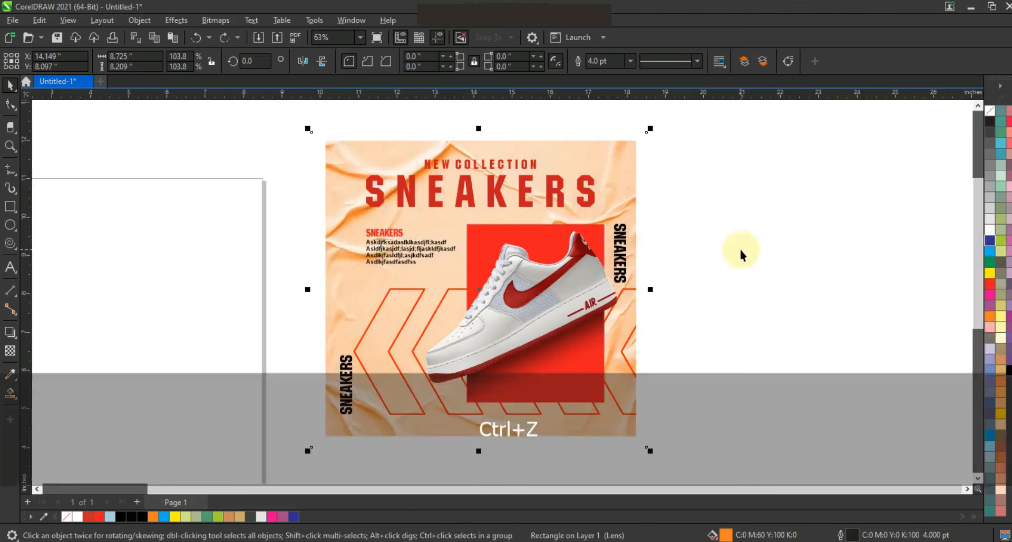
key(ctrl+shift+z)
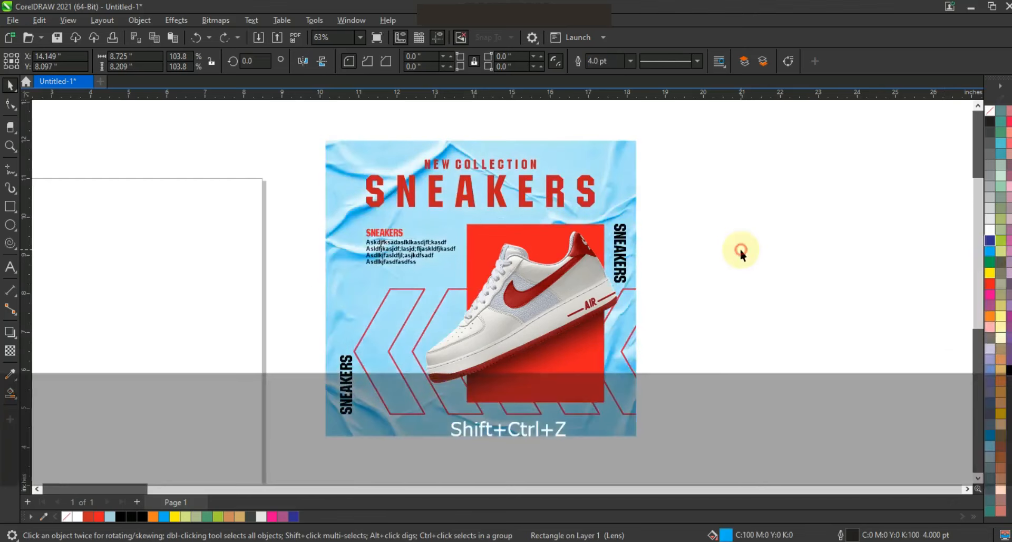
click(620, 165)
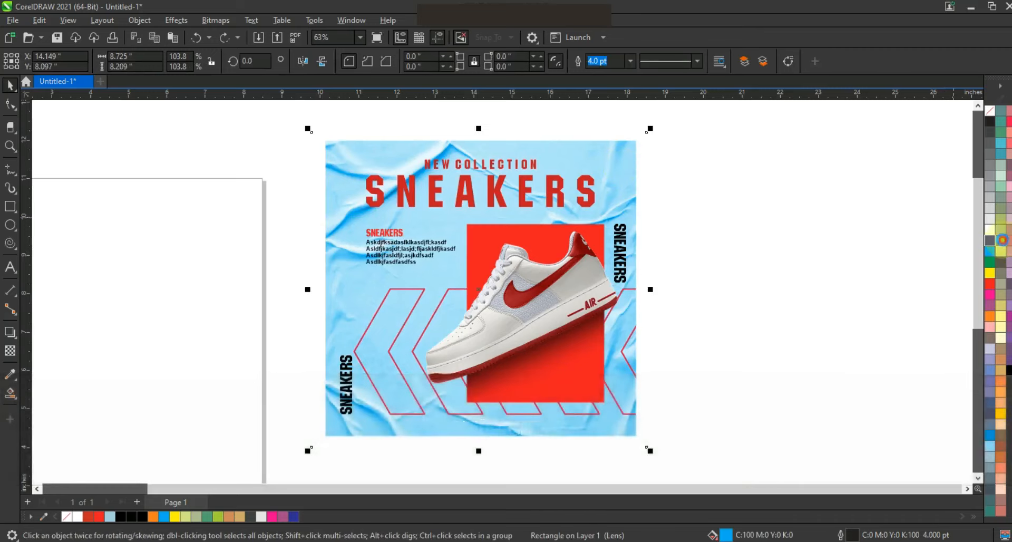
- Try chartreuse, light pink, tan, purple, orange, golden yellow and sand fills on the overlay rectangle and restore its cyan fill
click(1001, 240)
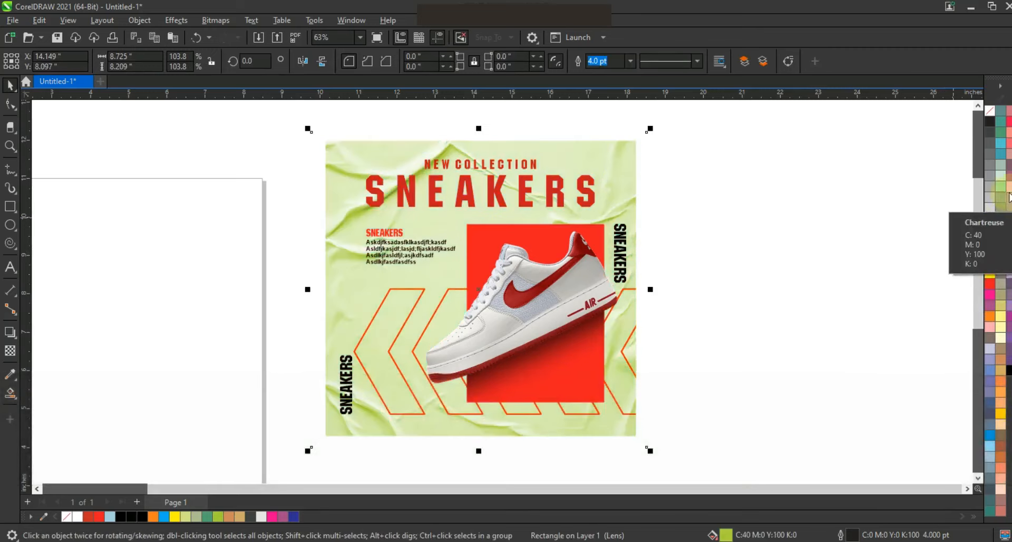
click(1008, 193)
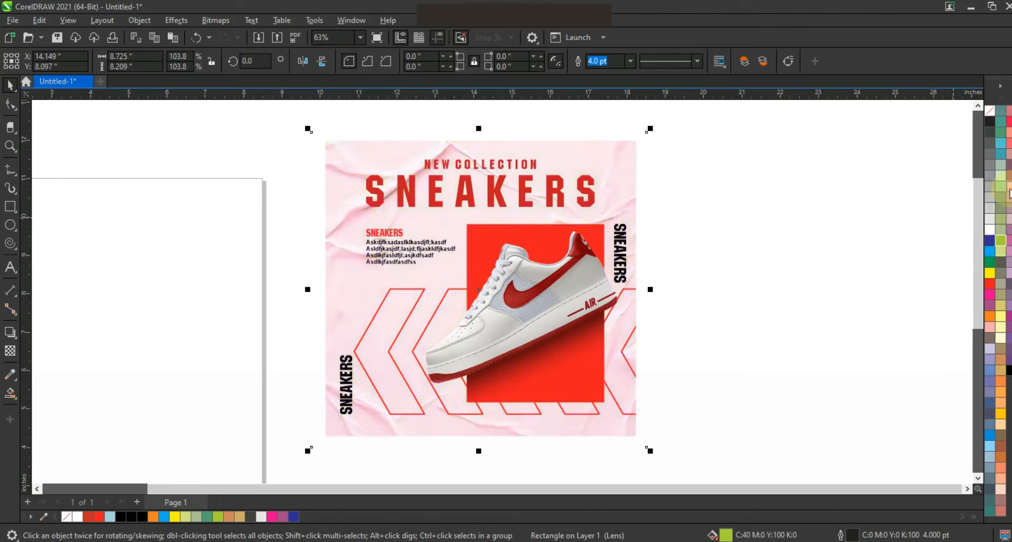
click(1001, 356)
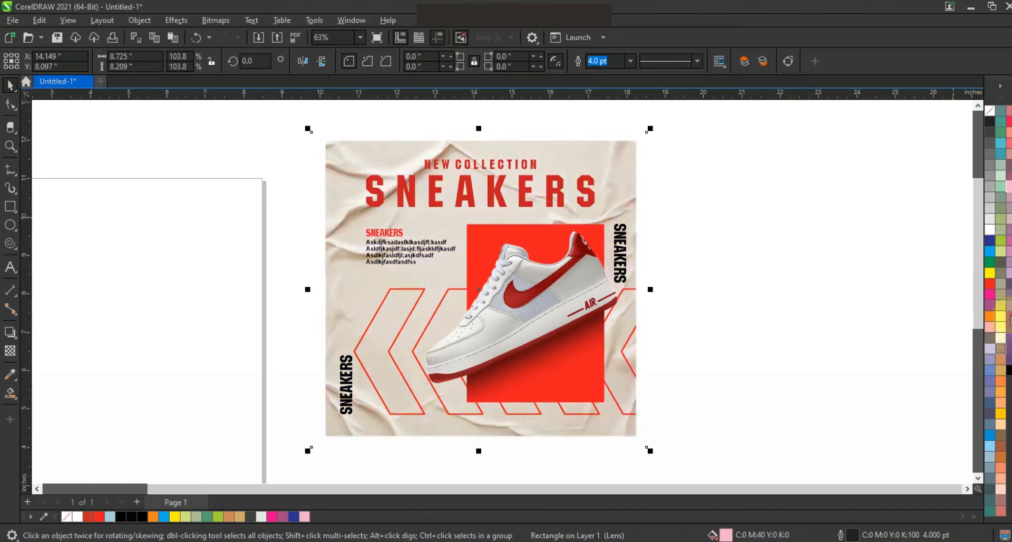
click(1009, 318)
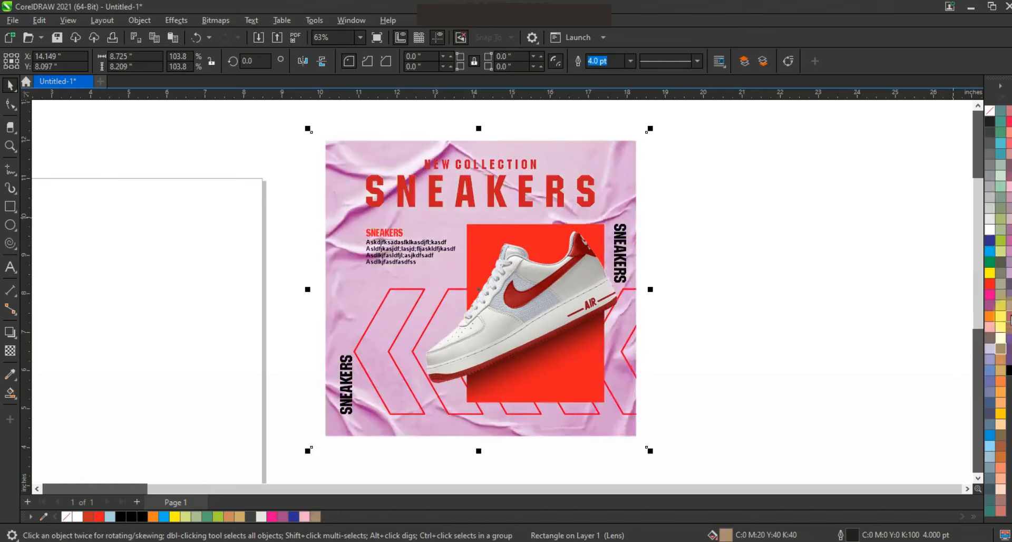
click(990, 316)
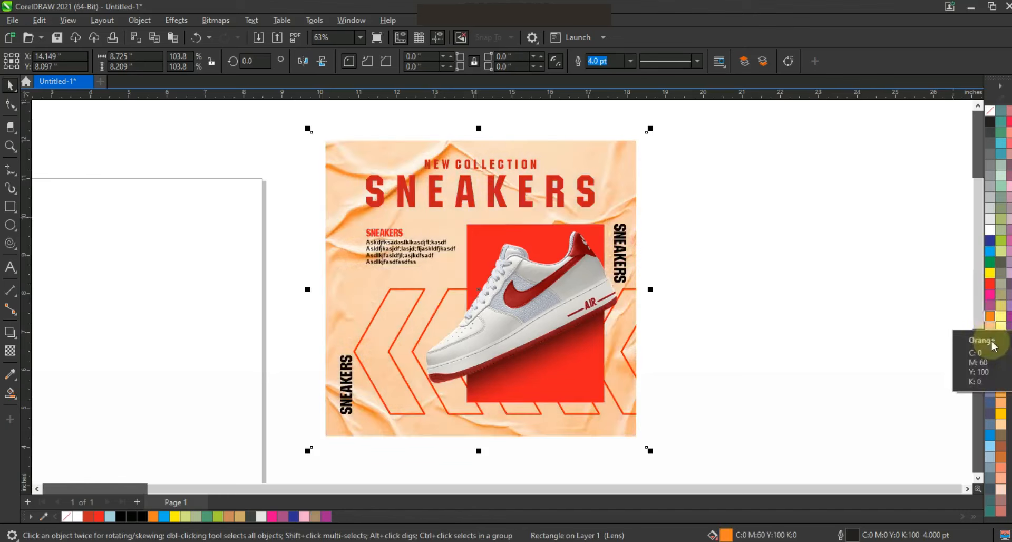
click(1000, 415)
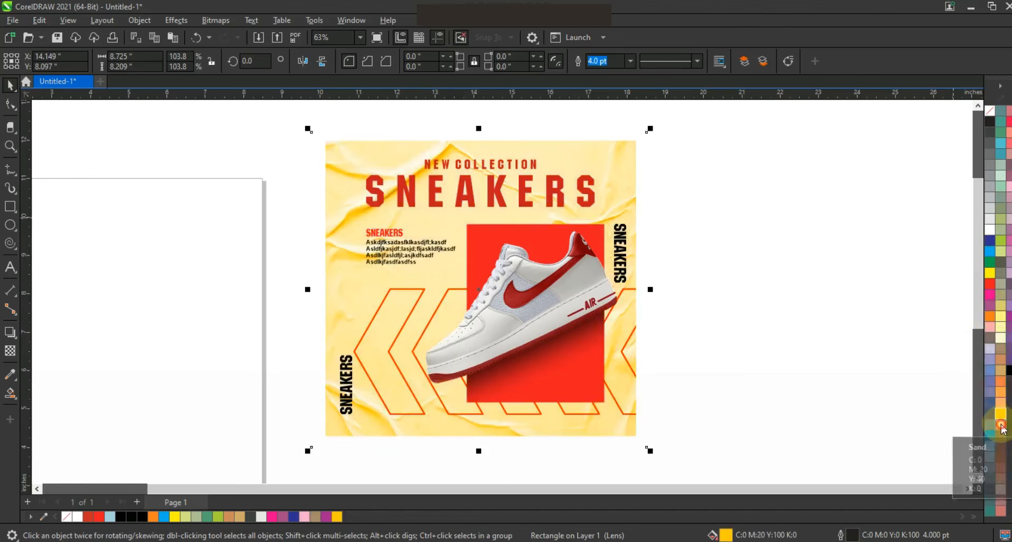
click(1001, 425)
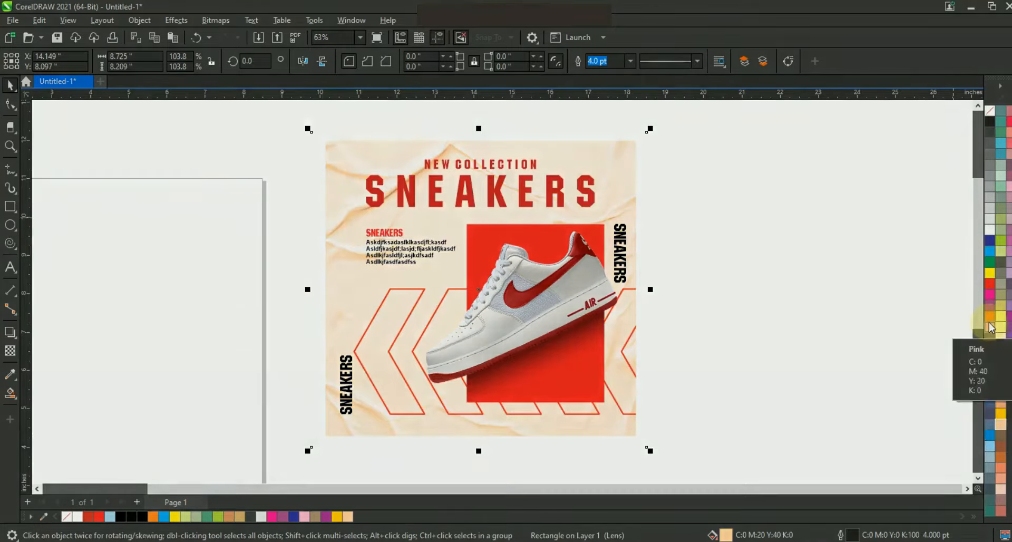
click(991, 327)
click(991, 317)
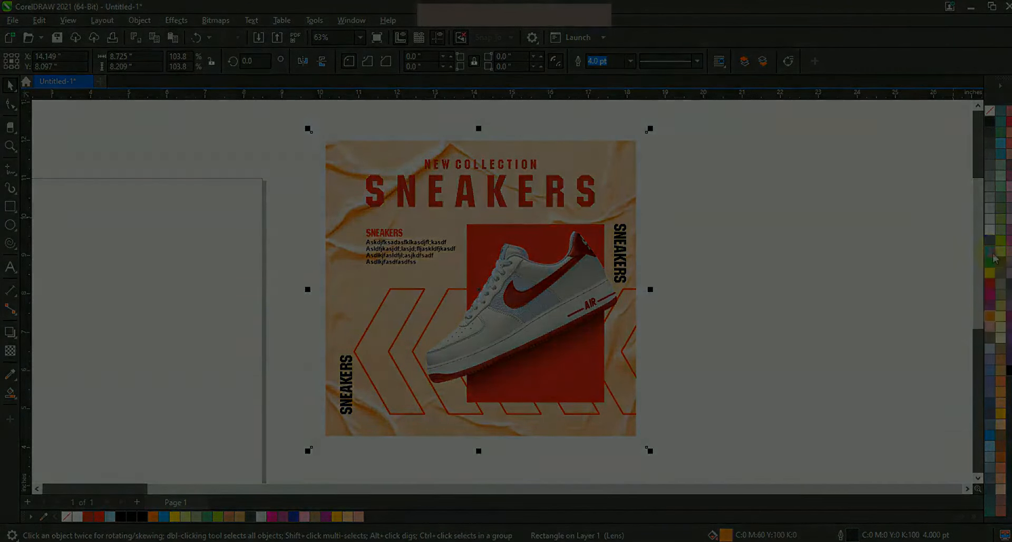
click(991, 254)
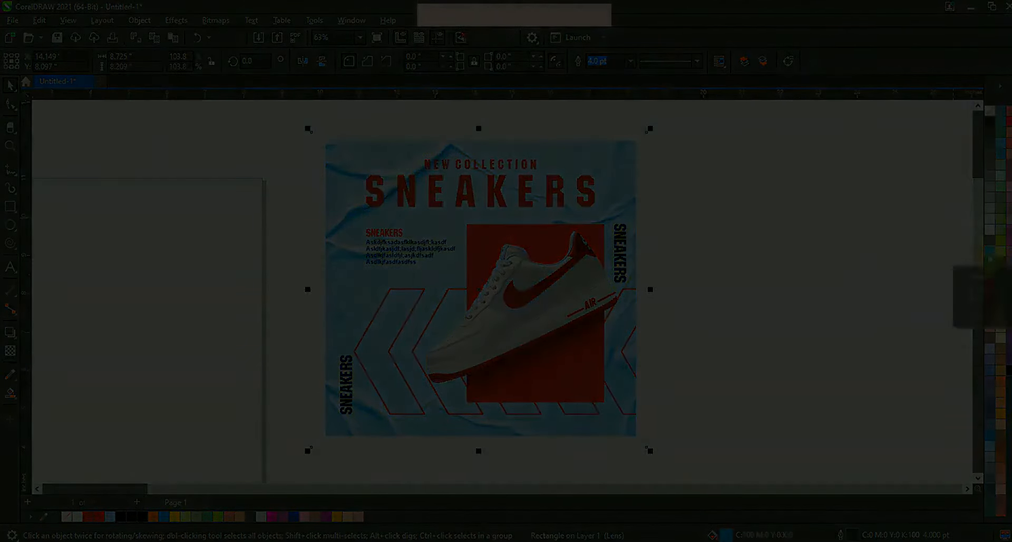